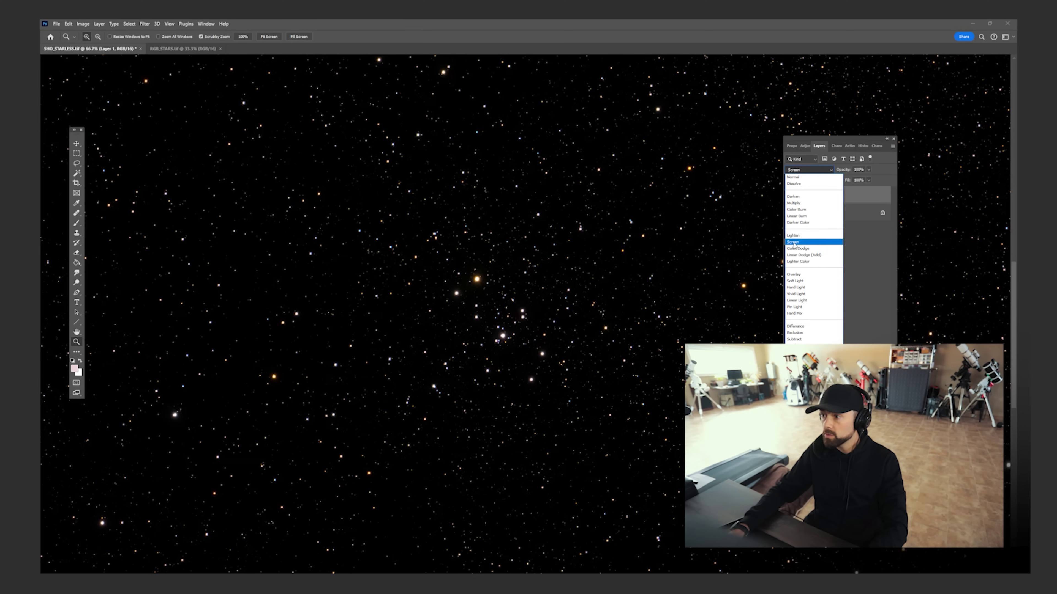
Set the star layer's blend mode to Screen, then pan and zoom out to see the whole nebula
left_click(793, 242)
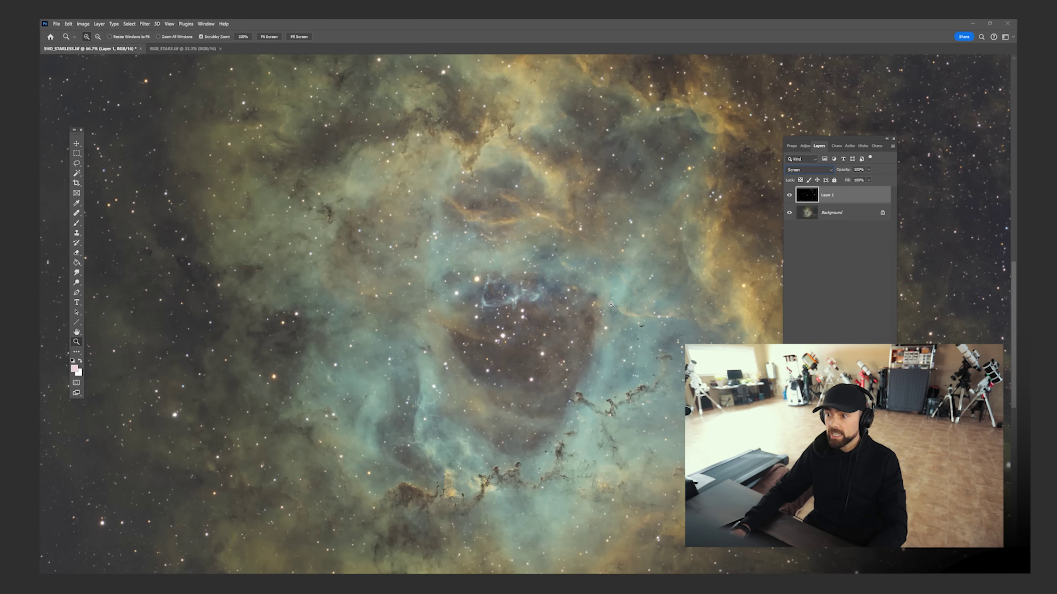
left_click_drag(610, 305, 548, 264)
left_click(542, 355, "alt")
left_click(543, 356, "alt")
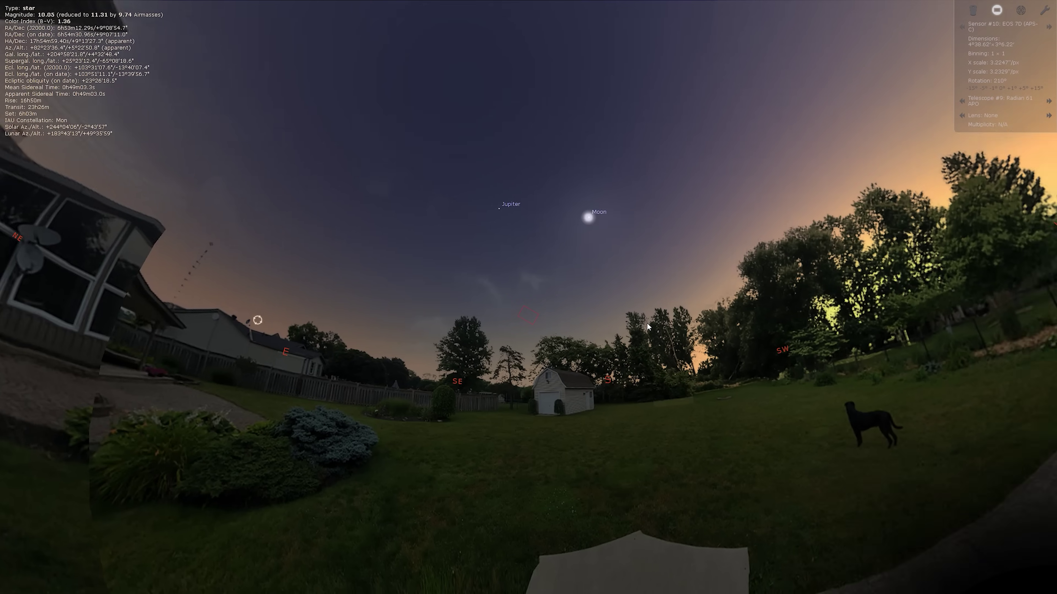
Zoom in and centre the Rosette Nebula in the EOS 7D sensor frame, targeting central star HD 46150
left_click_drag(647, 327, 356, 495)
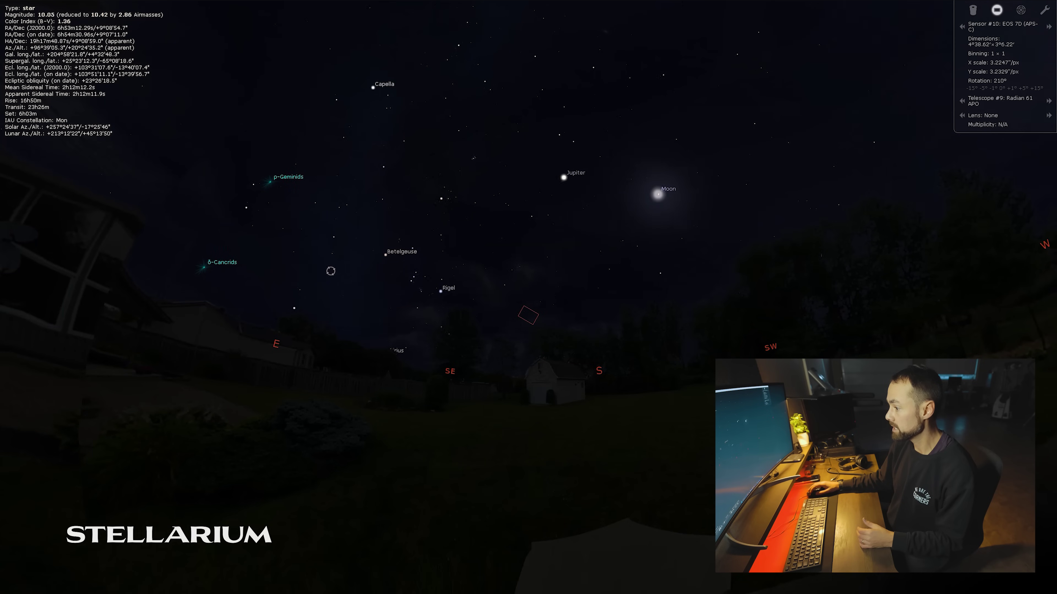
scroll(396, 306, "up", 5)
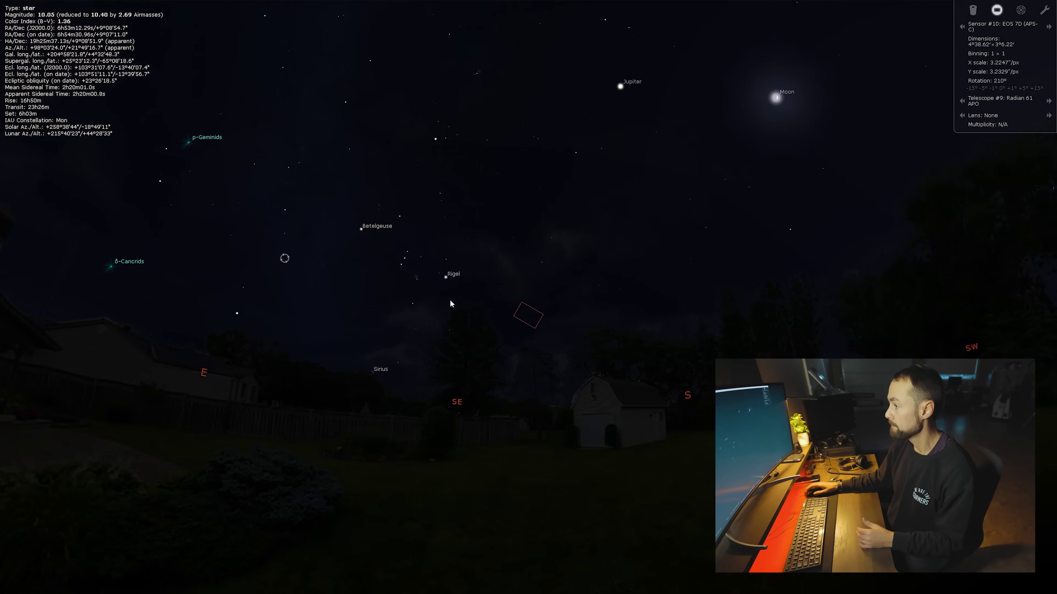
scroll(464, 373, "up", 5)
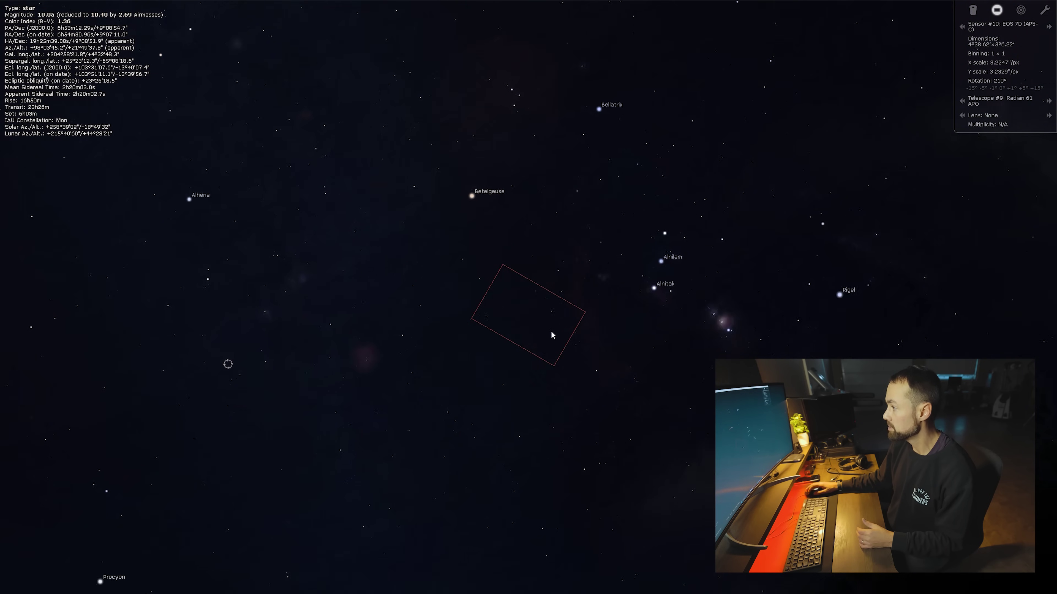
scroll(453, 362, "up", 3)
left_click_drag(452, 357, 648, 336)
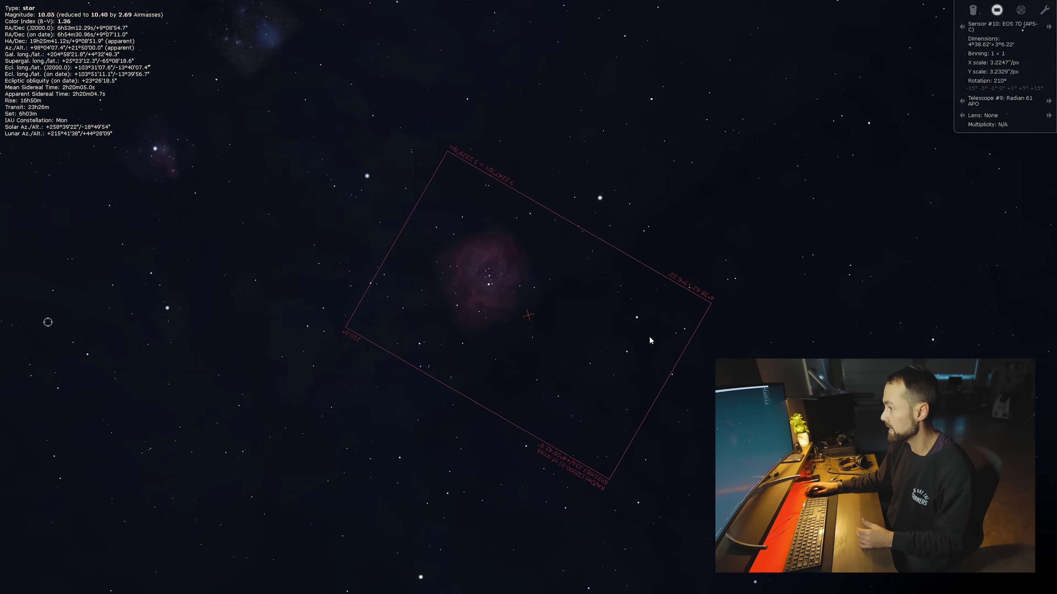
left_click(503, 293)
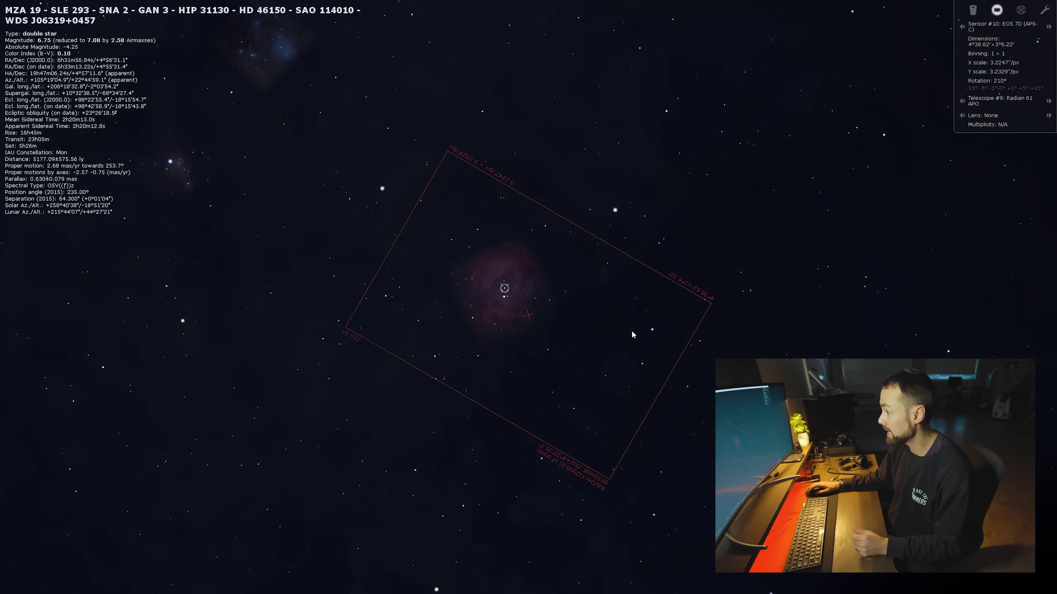
scroll(632, 331, "up", 2)
scroll(642, 335, "up", 1)
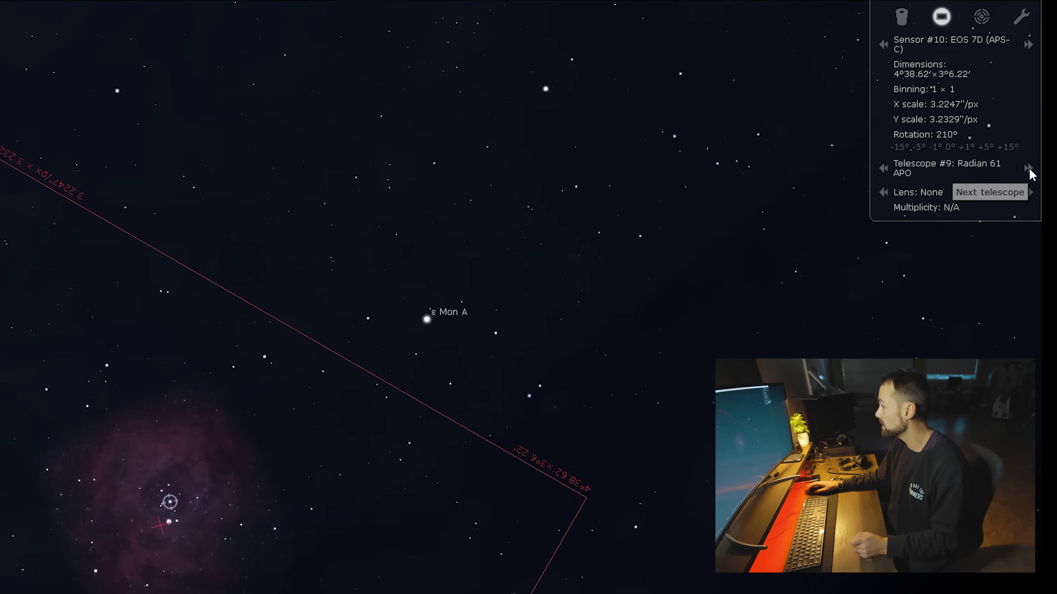
Switch the Oculars setup to telescope #14 Sky-Watcher Esprit 100 with sensor #9 EOS 6D II
left_click(1029, 168)
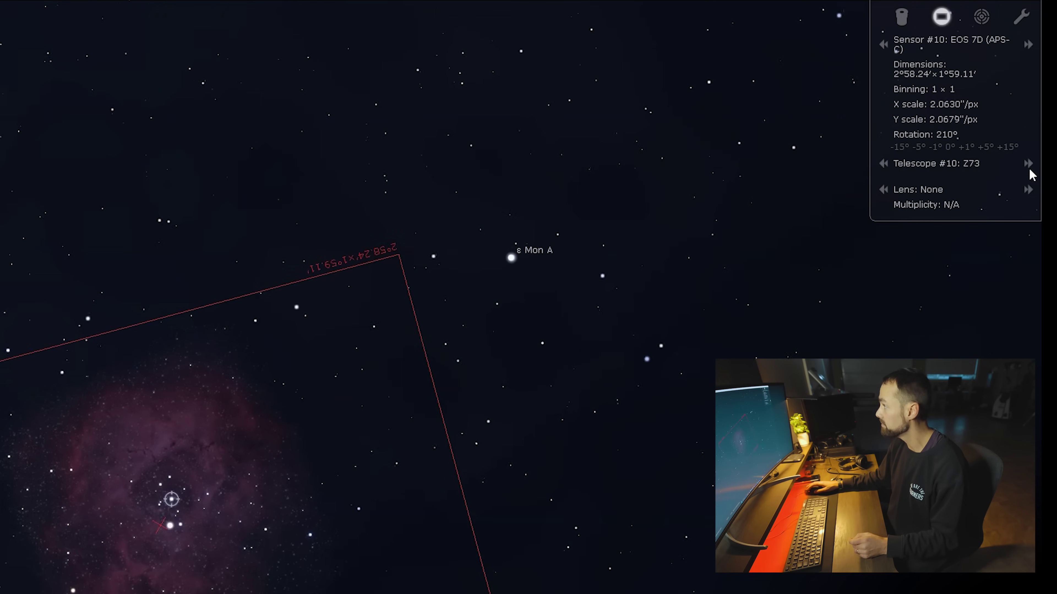
left_click(1029, 167)
left_click(1028, 166)
left_click(1027, 162)
left_click(1029, 165)
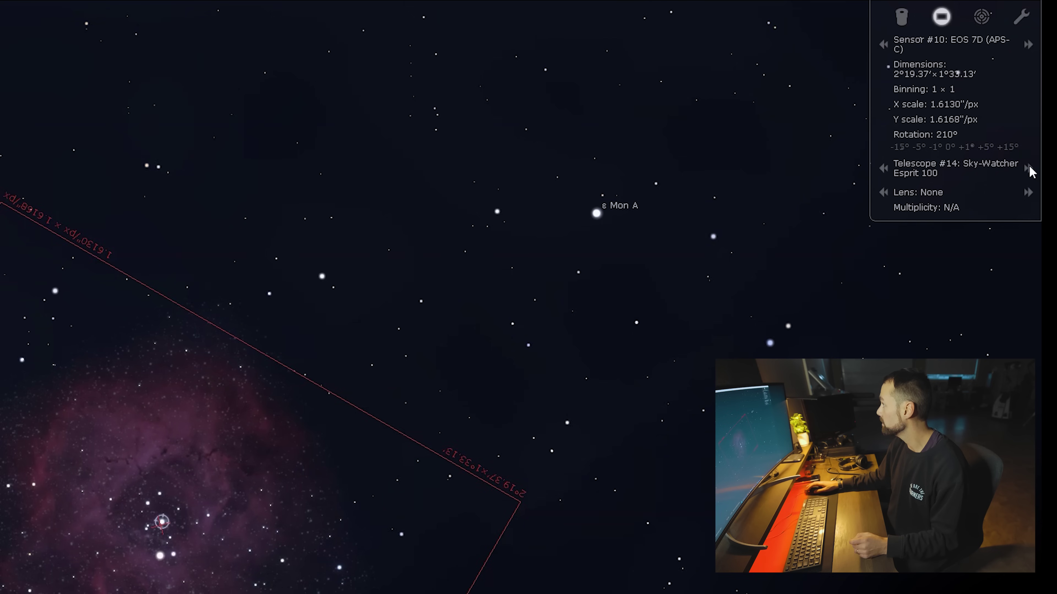
left_click(1029, 166)
left_click(884, 168)
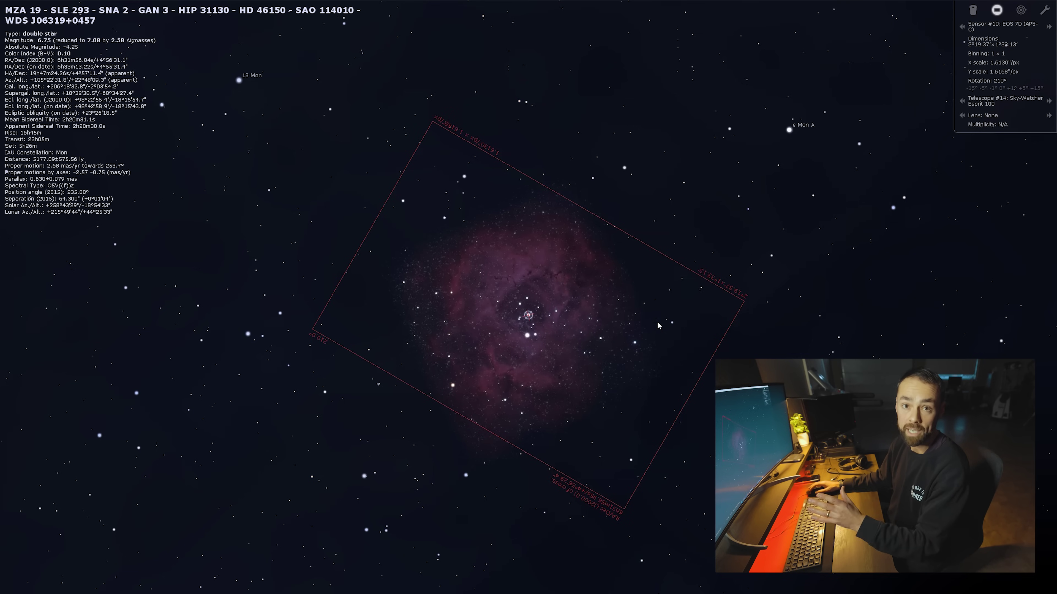
left_click(962, 27)
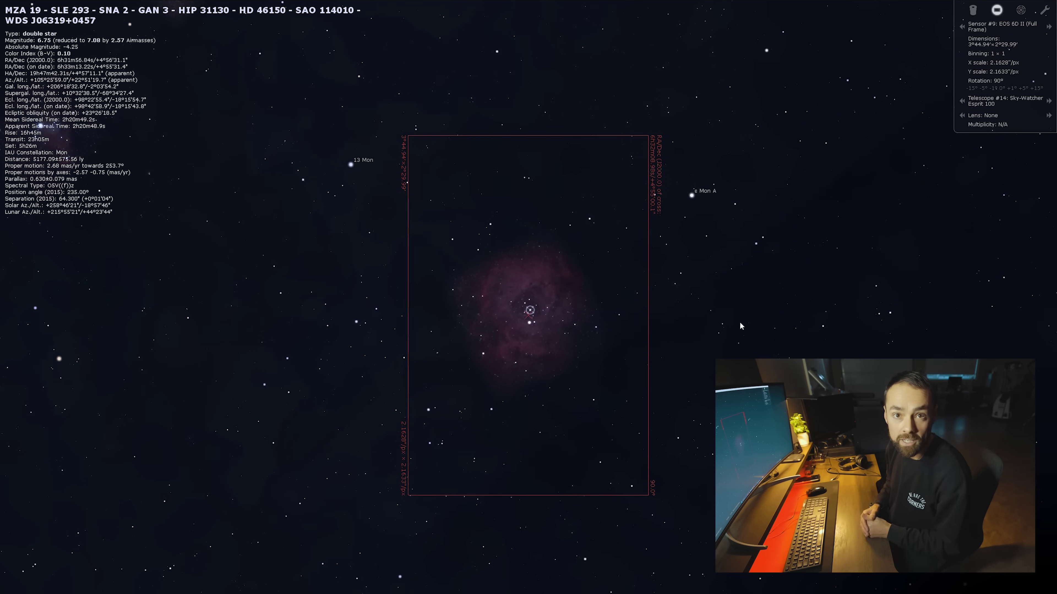
scroll(709, 358, "up", 3)
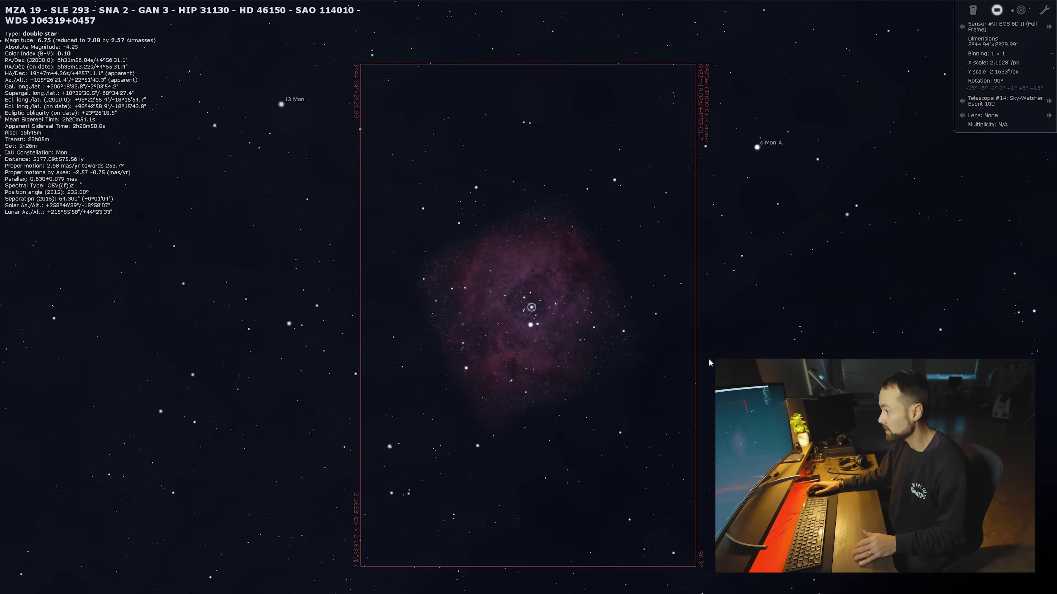
scroll(529, 306, "down", 1)
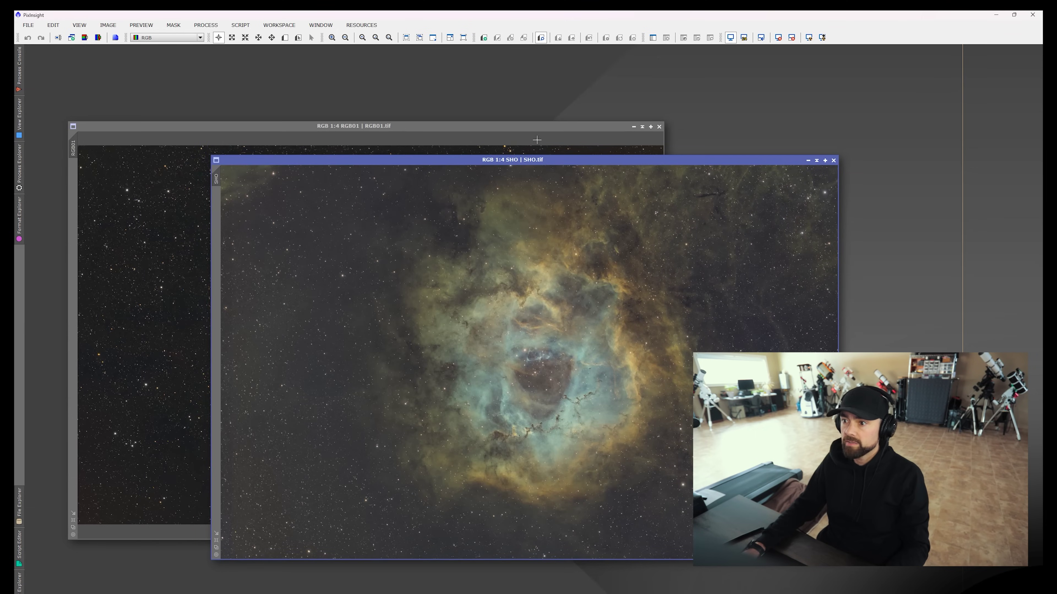
Arrange the SHO.tif and RGB01.tif windows side by side with RGB01 in front
left_click(537, 126)
left_click_drag(699, 157, 743, 153)
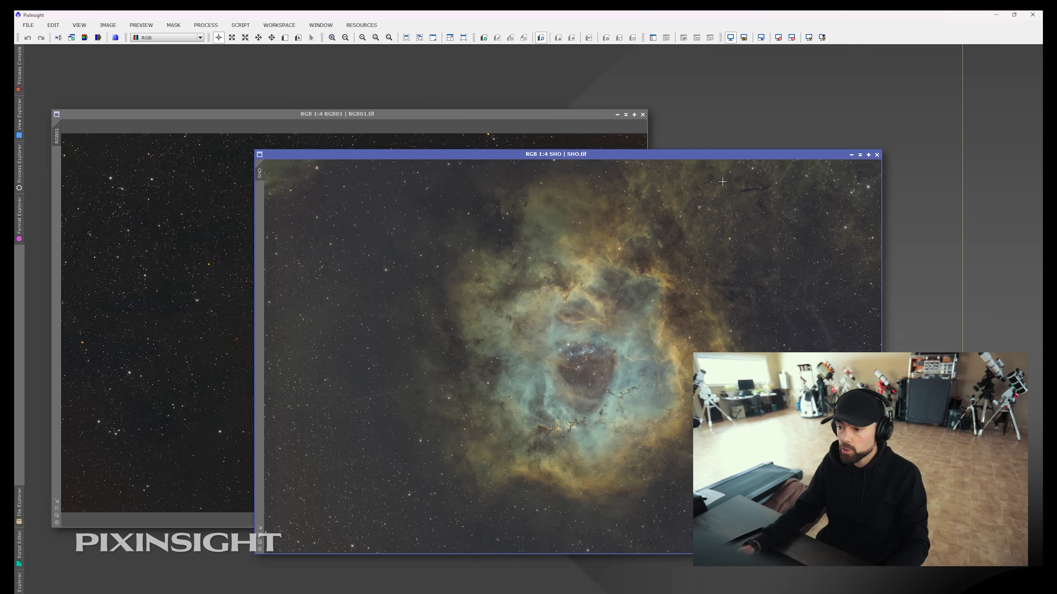
left_click_drag(667, 155, 717, 158)
left_click_drag(424, 113, 419, 105)
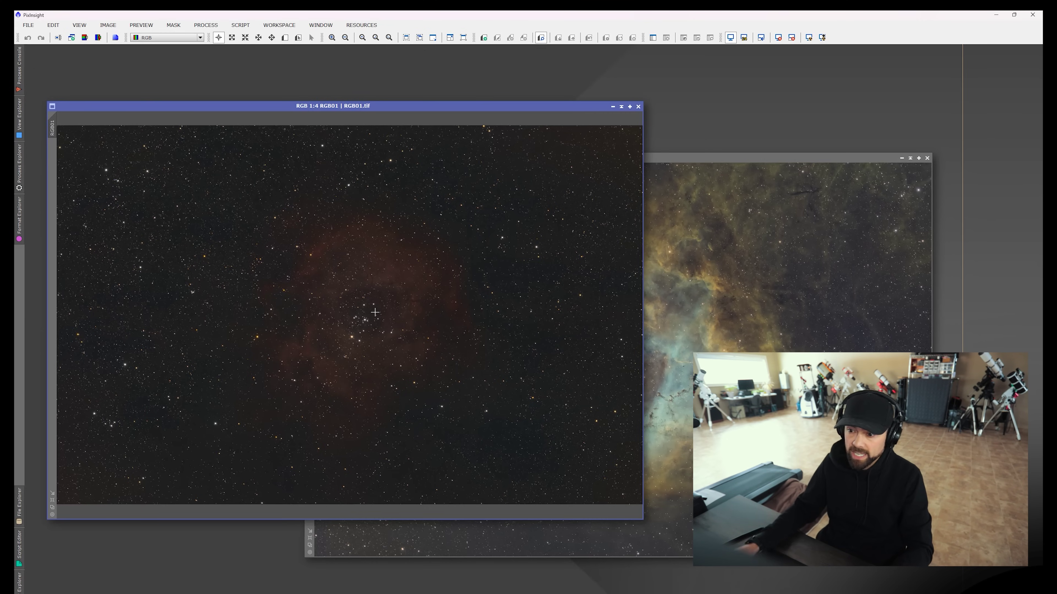
Zoom the RGB01 star image in to 1:1 and back out to inspect it
scroll(355, 320, "up", 3)
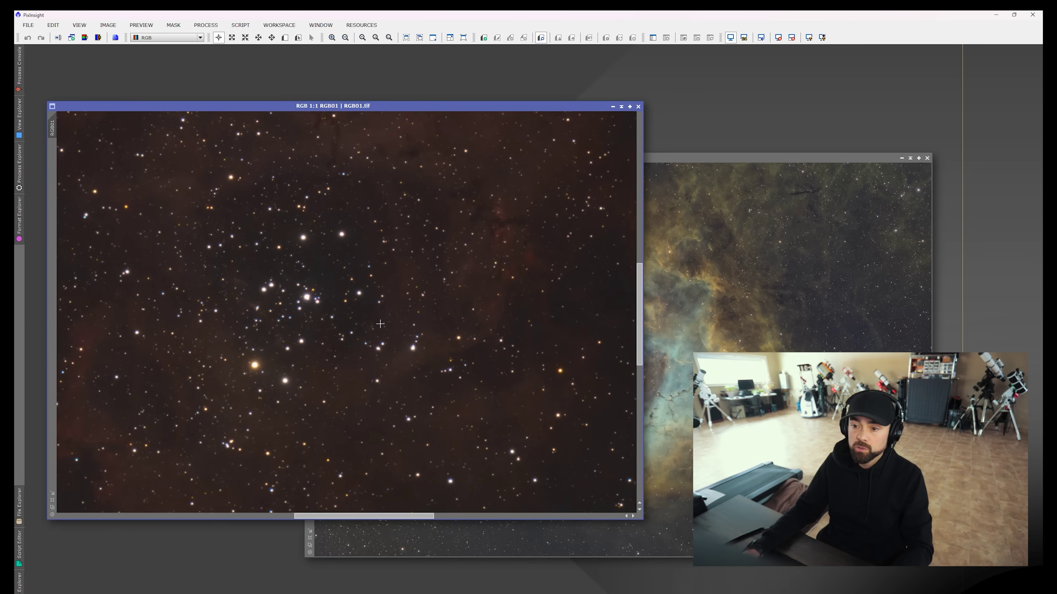
scroll(363, 323, "down", 1)
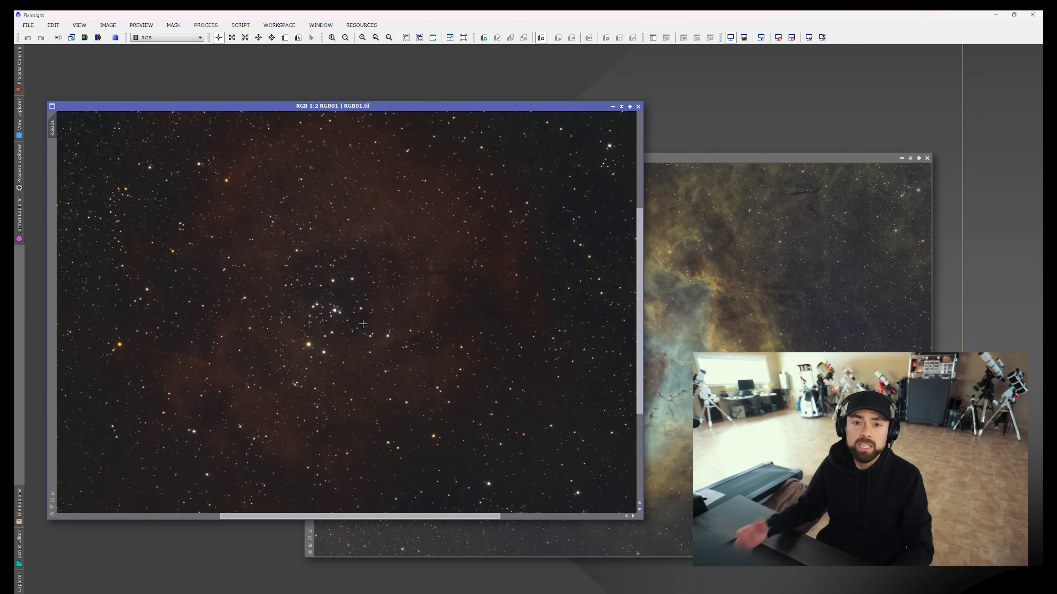
scroll(355, 331, "down", 1)
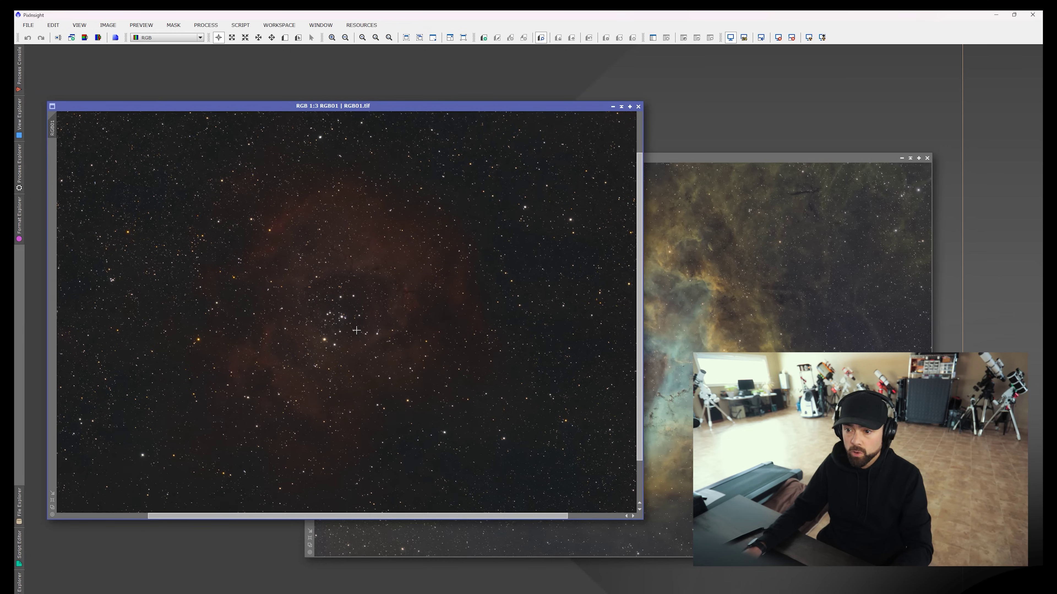
Rearrange the image windows so SHO.tif is the active image in front
left_click_drag(720, 162, 762, 159)
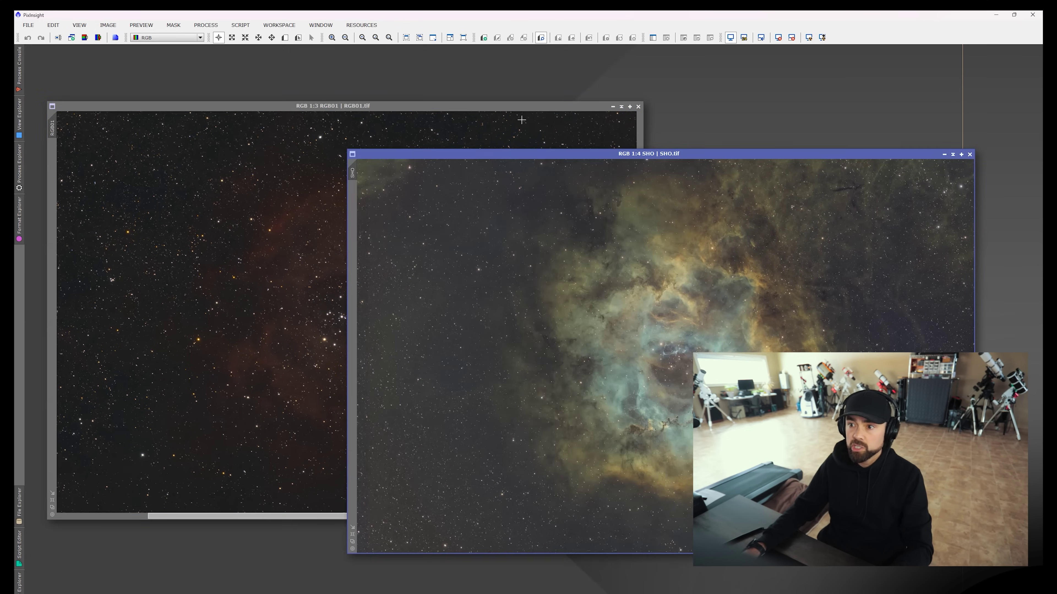
left_click_drag(518, 110, 506, 103)
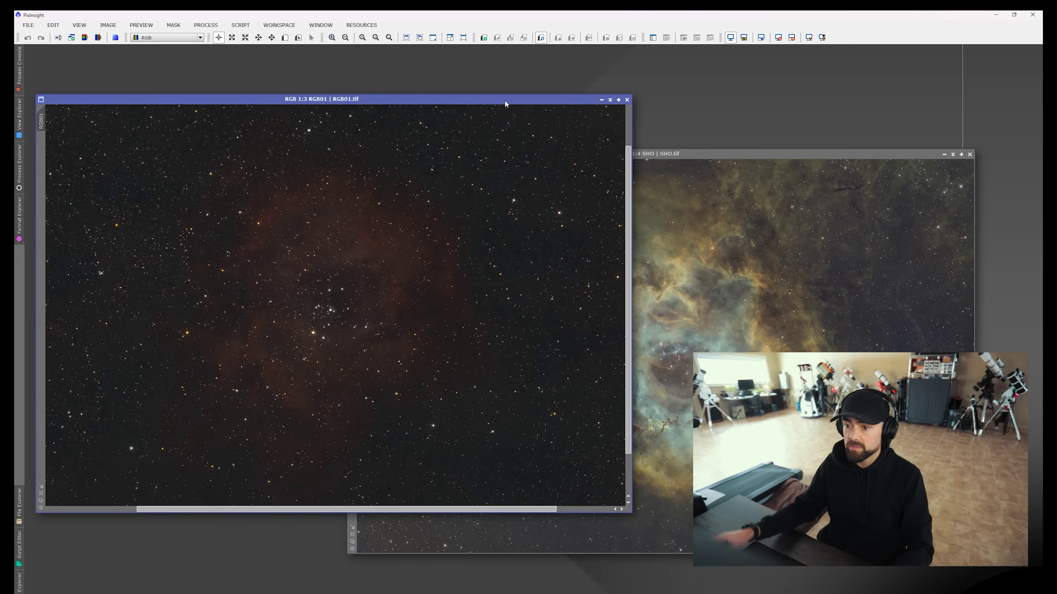
left_click_drag(688, 154, 658, 147)
left_click(464, 99)
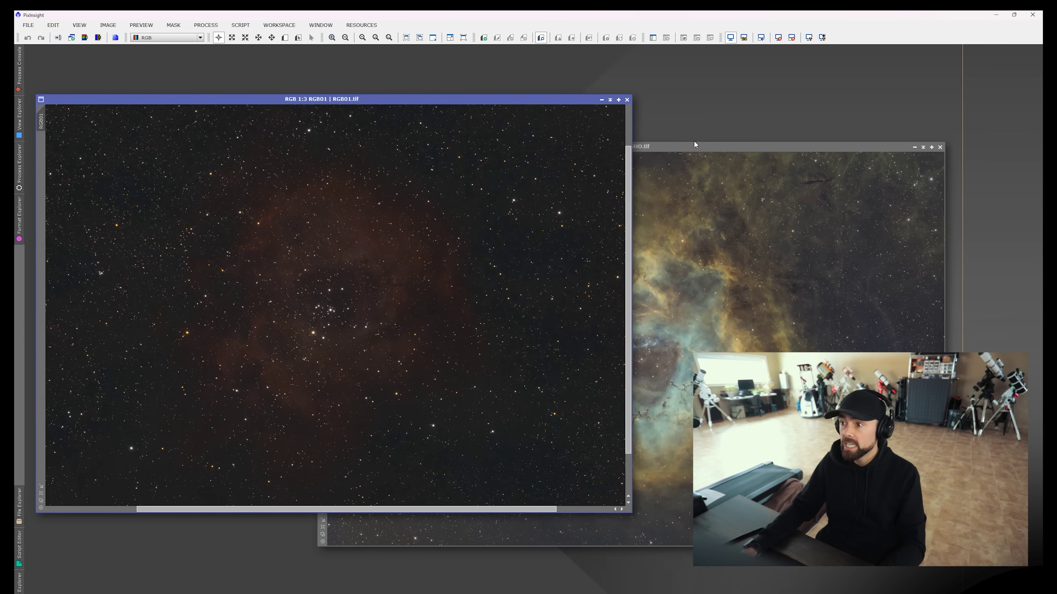
left_click_drag(695, 143, 704, 142)
Open StarAlignment and set its reference image to the SHO view
left_click(207, 25)
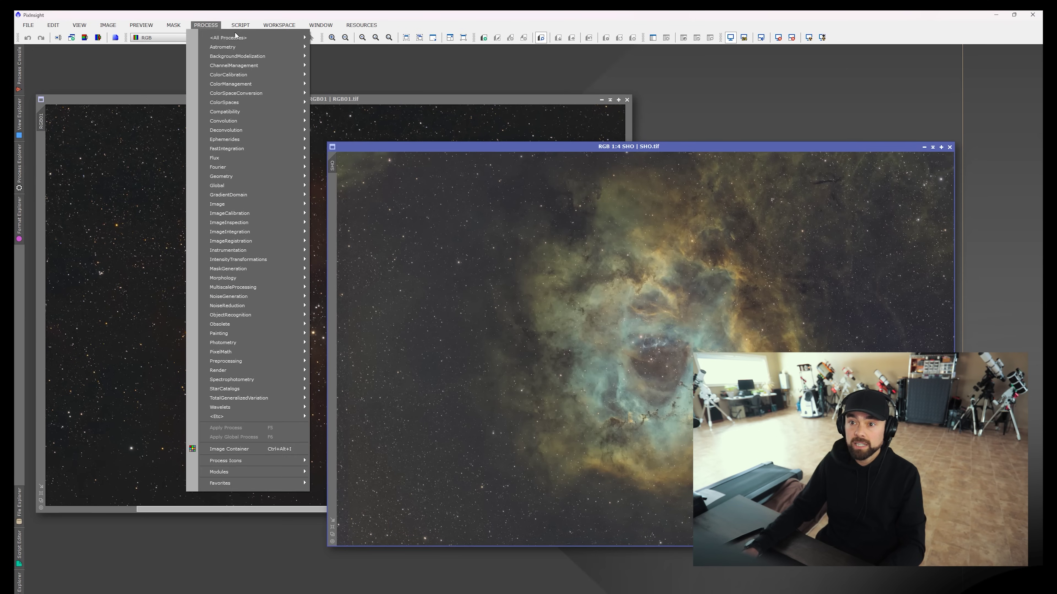
mouse_move(257, 40)
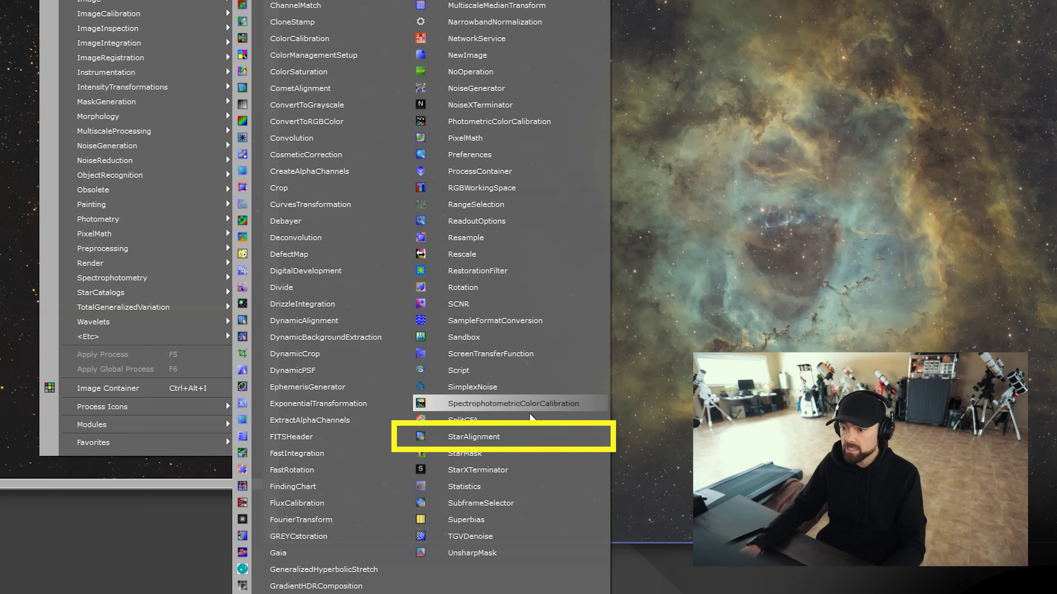
left_click(499, 436)
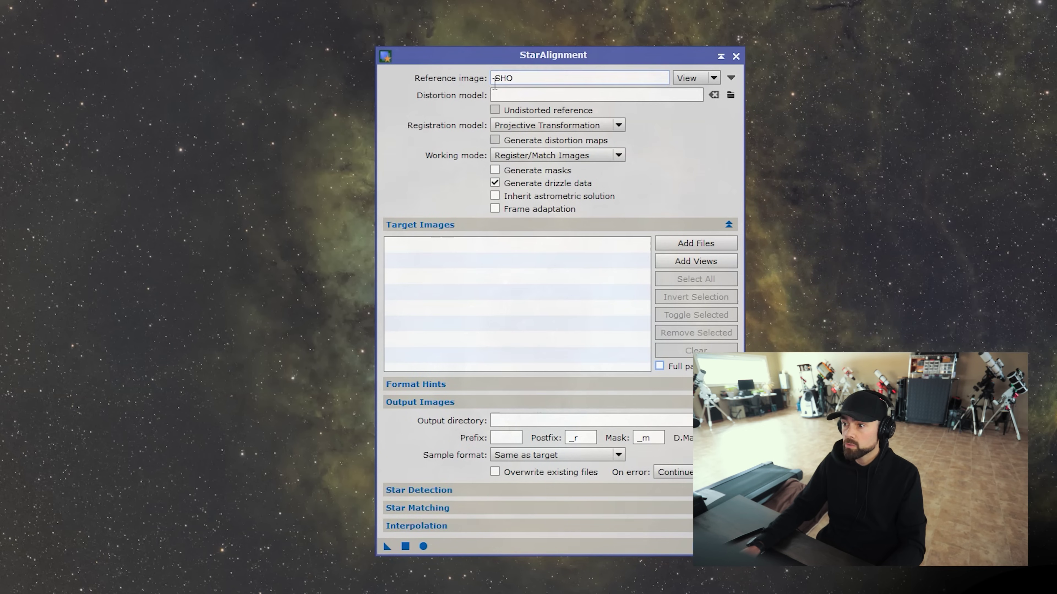
left_click(696, 78)
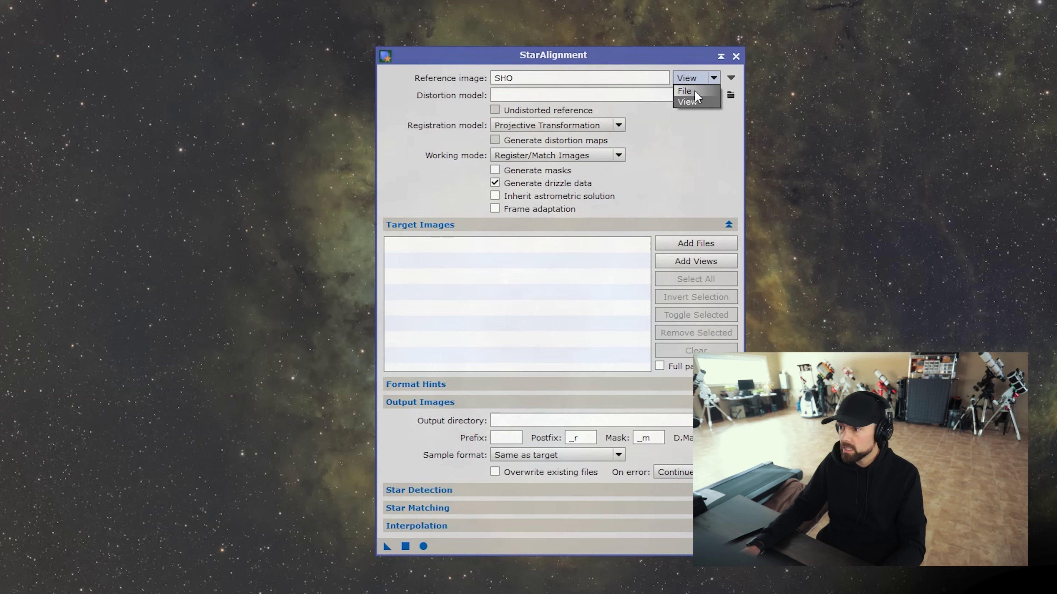
left_click(689, 91)
left_click(696, 78)
left_click(688, 102)
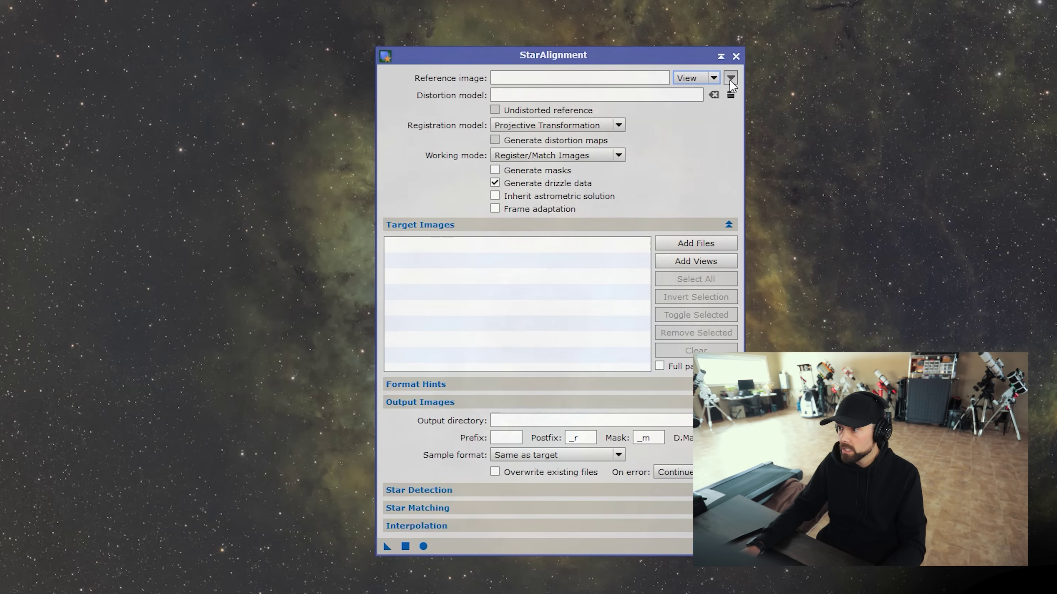
left_click(730, 80)
left_click(323, 232)
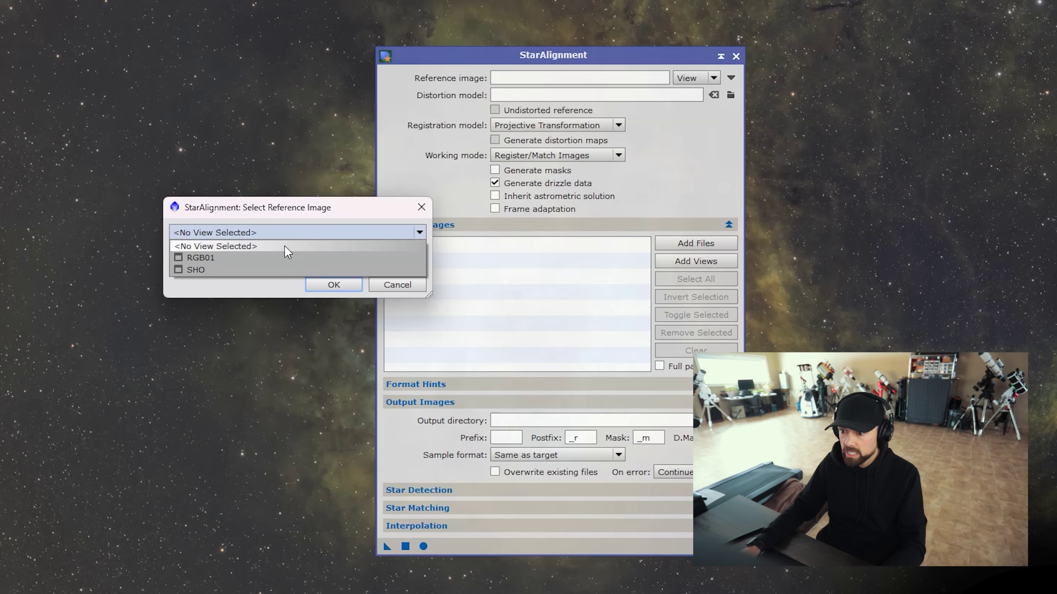
left_click(246, 271)
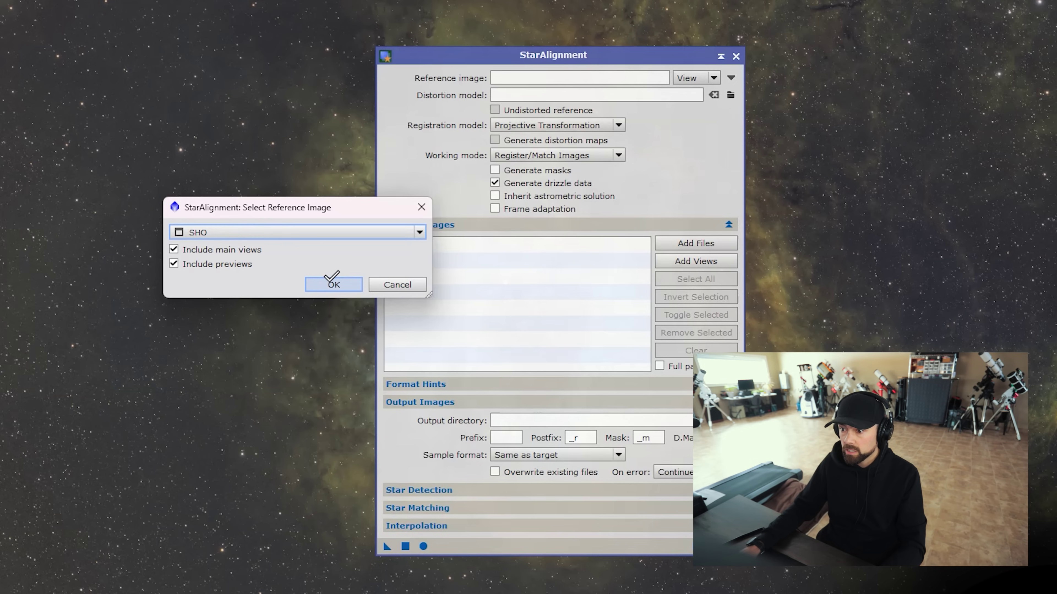
left_click(335, 279)
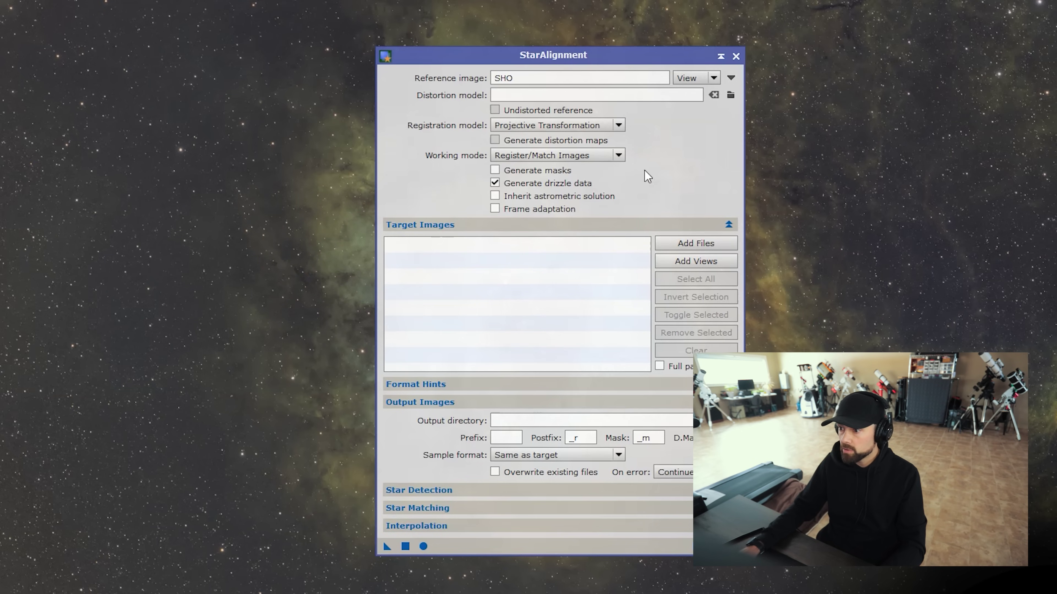
Add RGB01.tif as the target and apply global alignment, producing RGB01_r_1.xisf
left_click(707, 245)
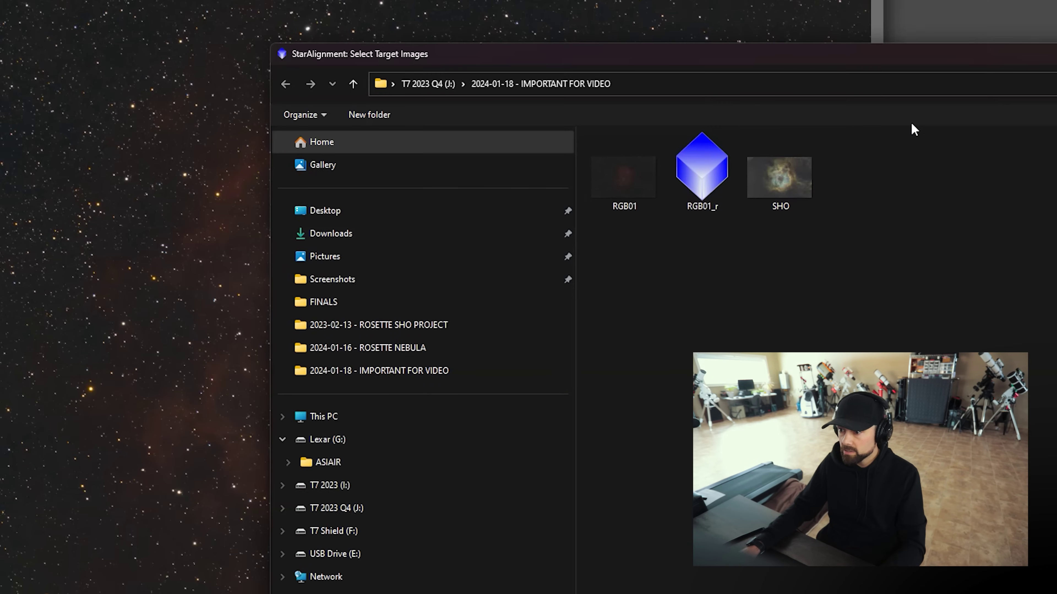
left_click_drag(881, 63, 649, 51)
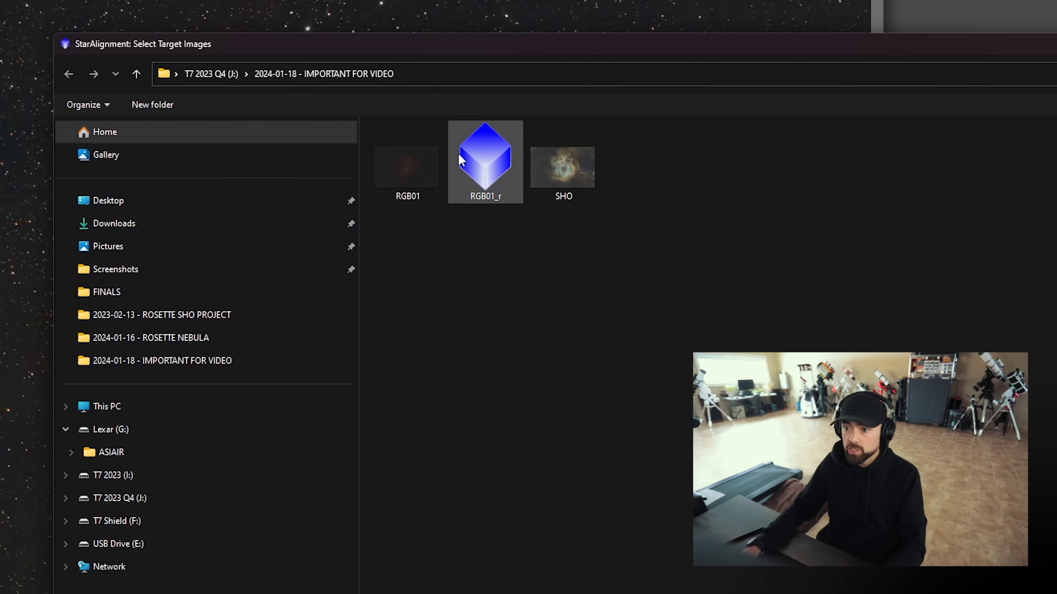
double_click(432, 163)
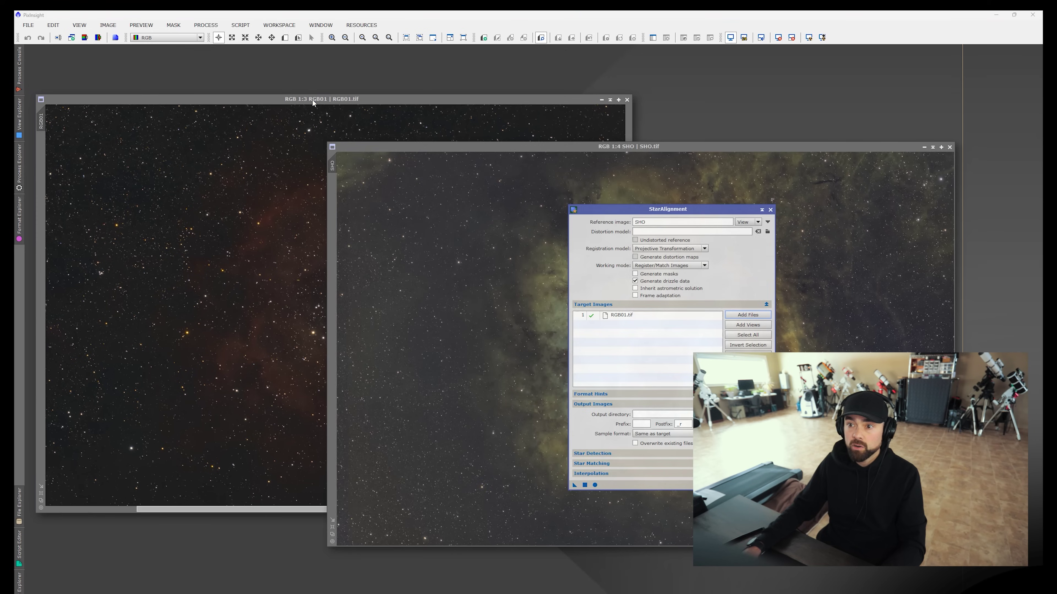
left_click(620, 141)
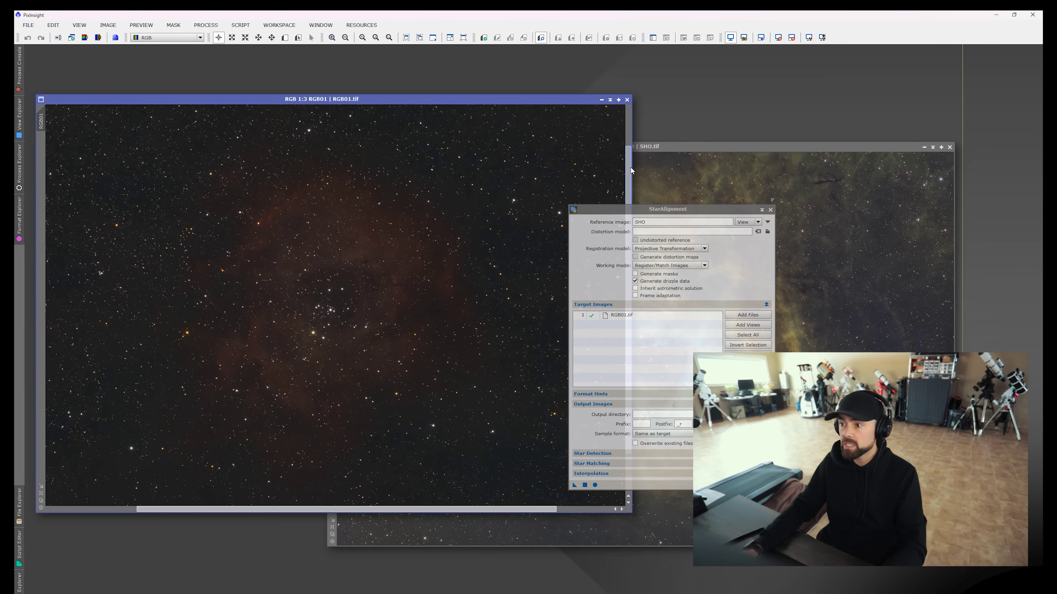
left_click_drag(690, 209, 579, 165)
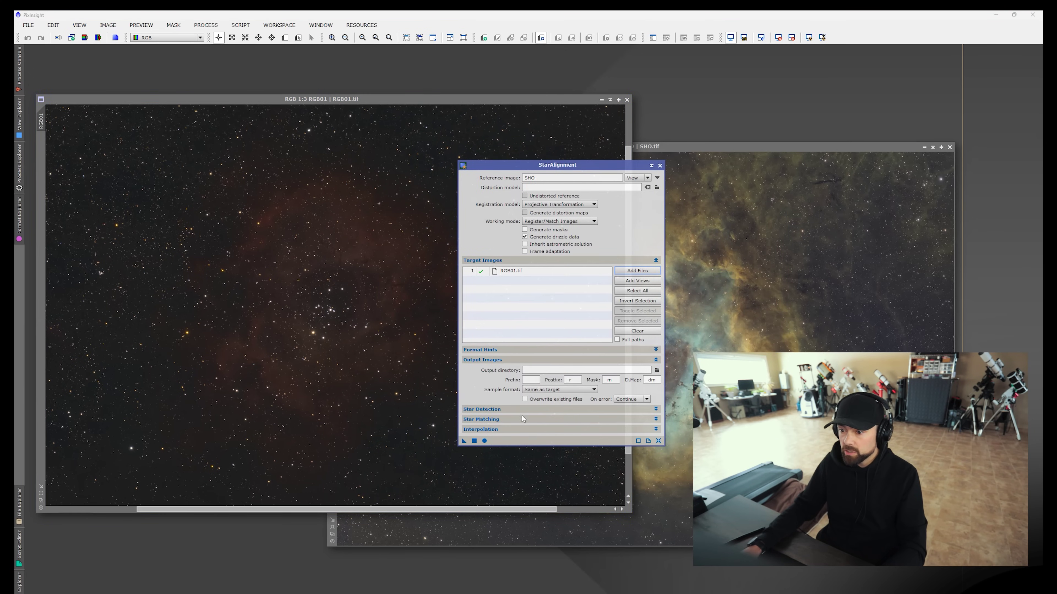
left_click(484, 441)
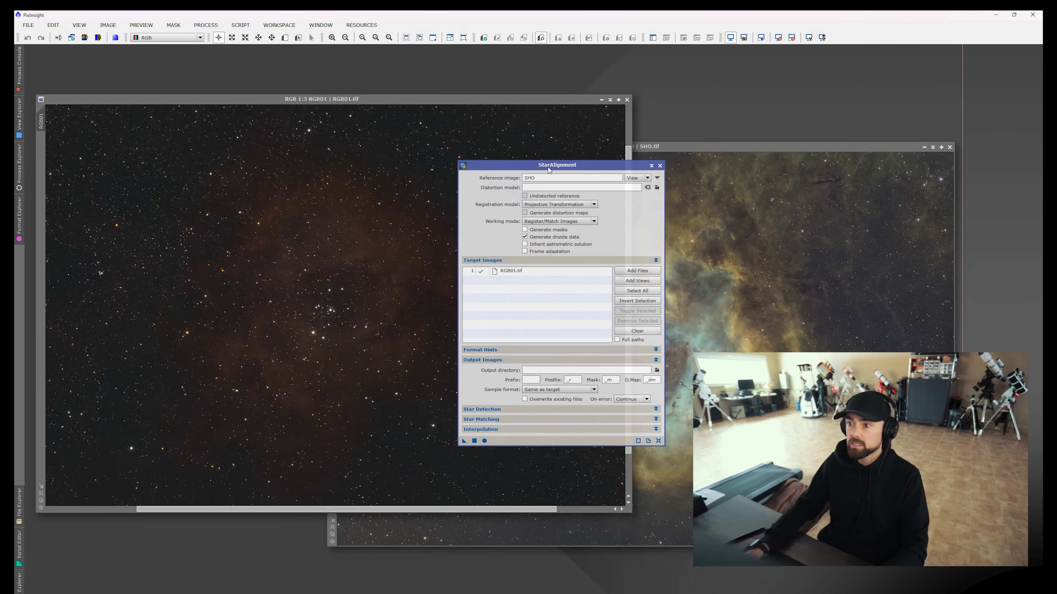
left_click_drag(548, 169, 743, 178)
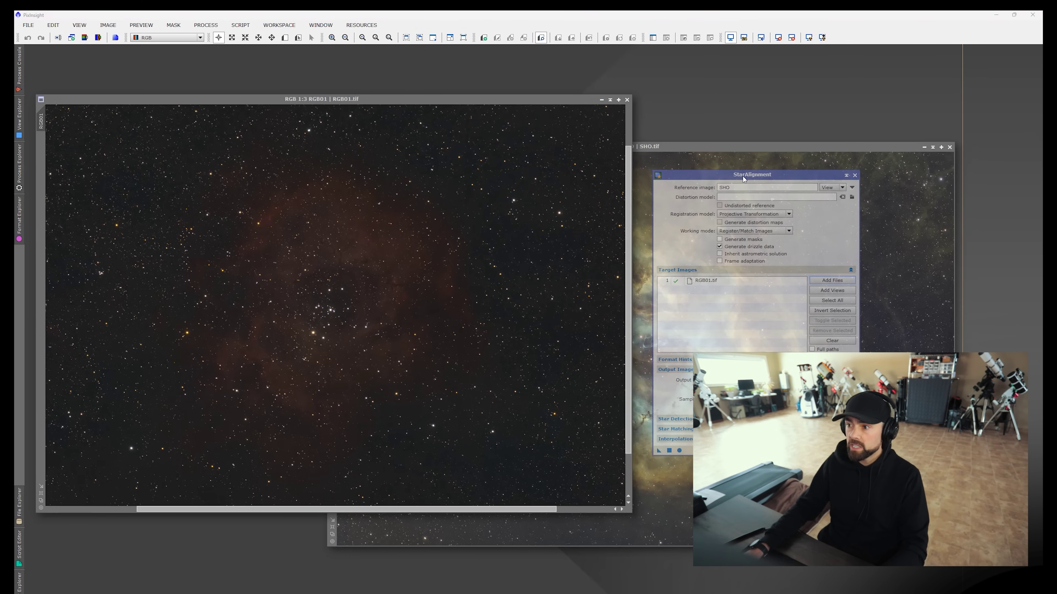
left_click(29, 25)
Open the registered RGB01_r_1.xisf image
left_click(35, 35)
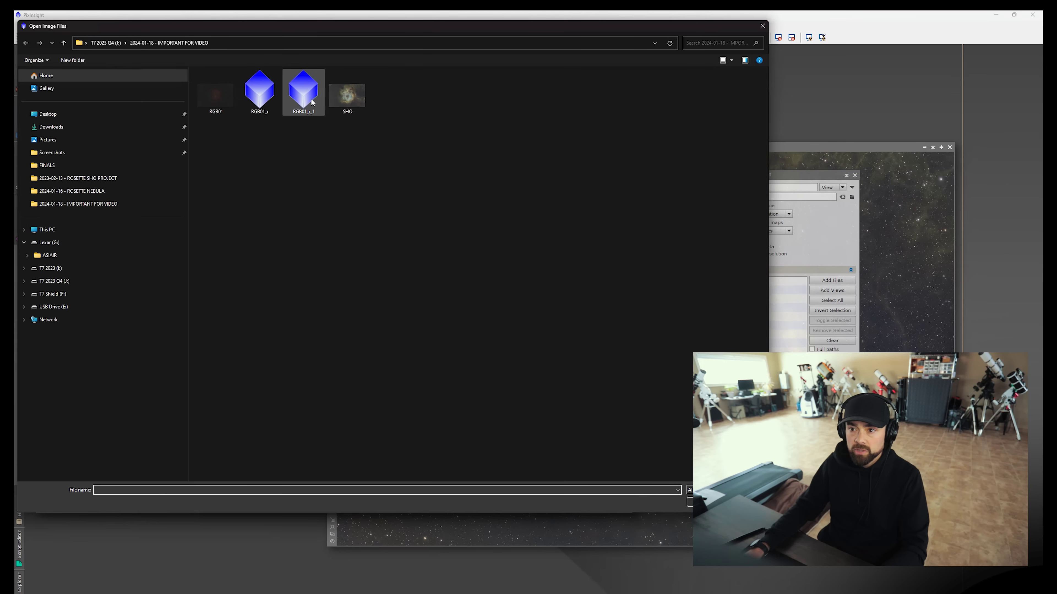
left_click(314, 102)
double_click(311, 98)
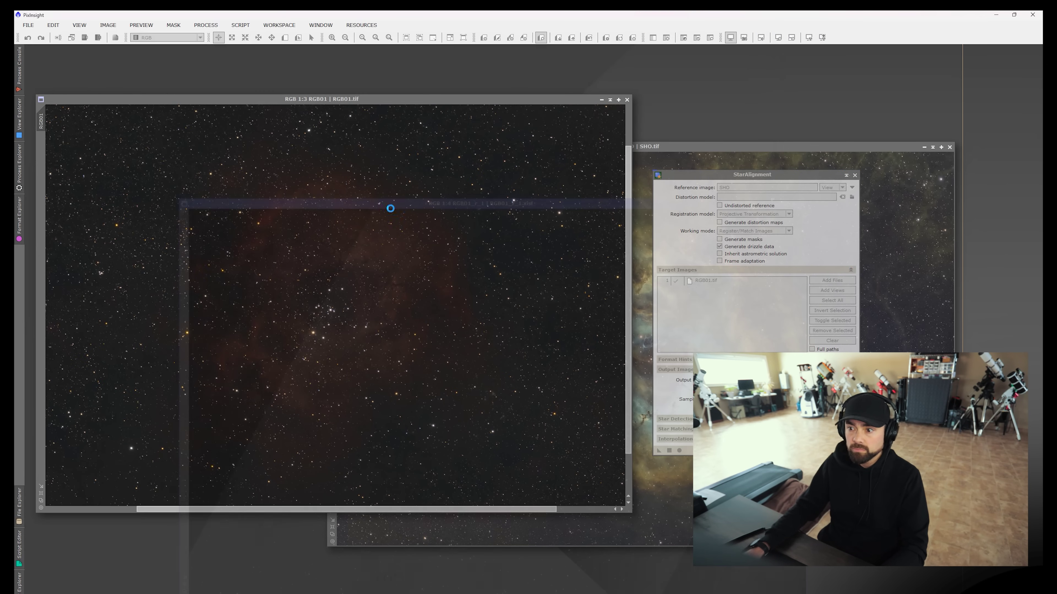
Arrange the windows with RGB01_r_1 beside RGB01 and the SHO image on top
left_click_drag(474, 205, 373, 132)
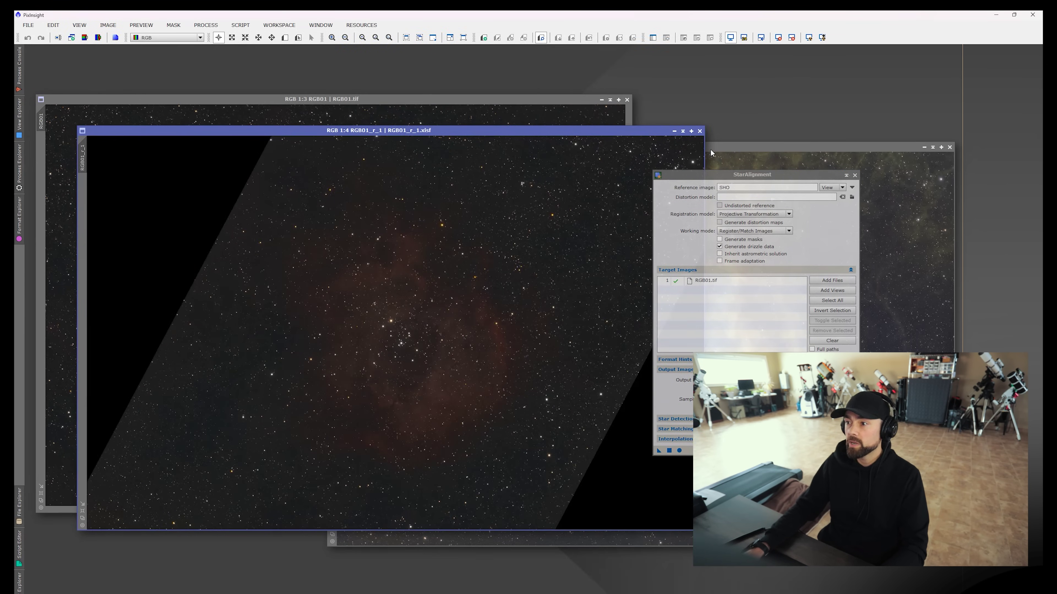
left_click_drag(709, 176, 813, 196)
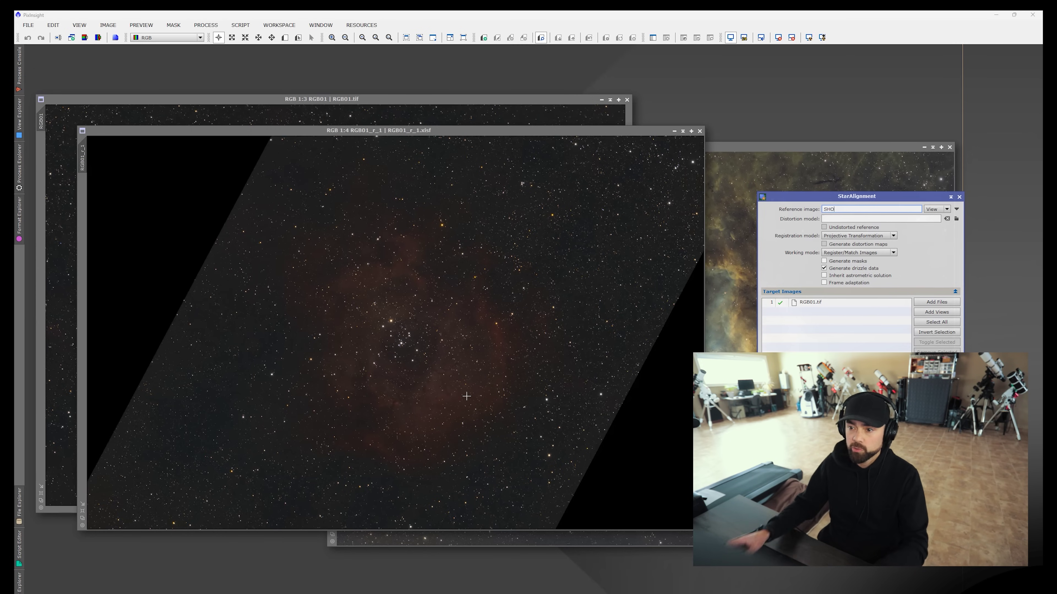
left_click_drag(841, 197, 834, 193)
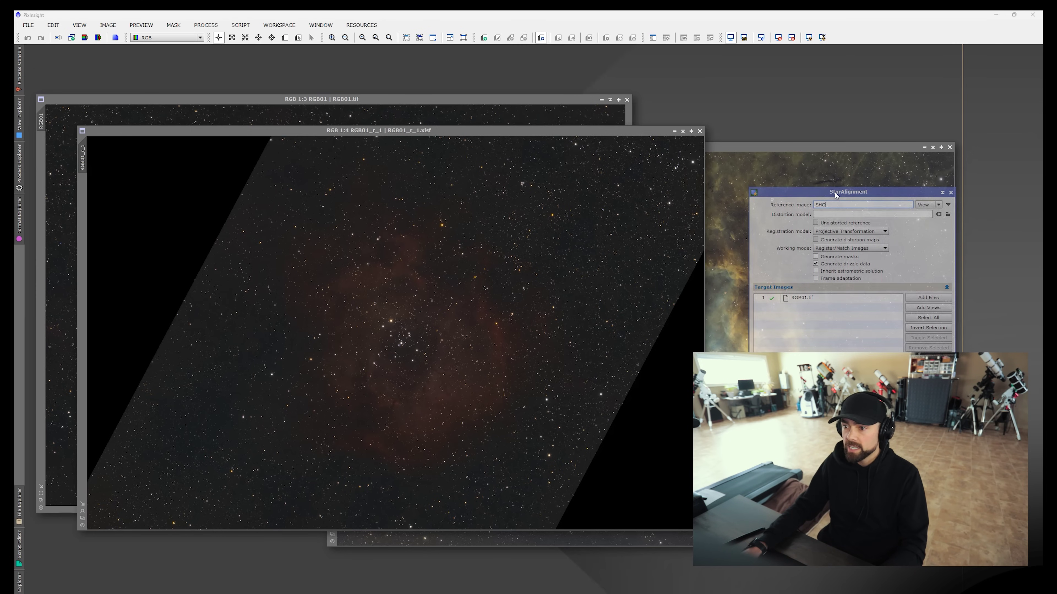
left_click_drag(568, 133, 542, 131)
left_click_drag(767, 147, 506, 175)
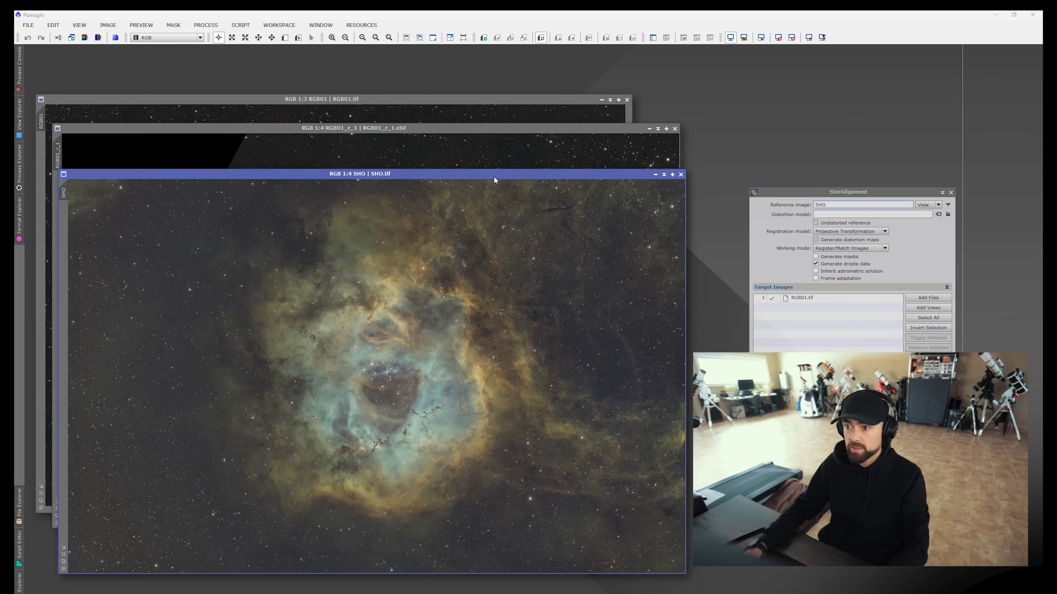
left_click_drag(494, 179, 542, 175)
Run StarXTerminator with Generate Star Image and Unscreen Stars on SHO, producing SHO_STARLESS
left_click_drag(867, 187, 900, 191)
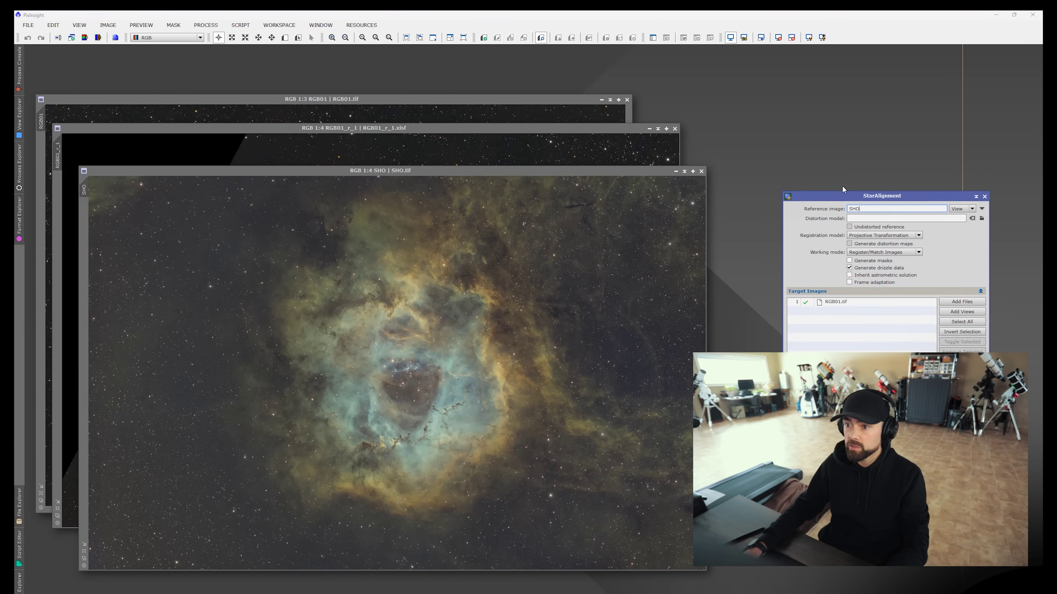
left_click_drag(527, 172, 558, 166)
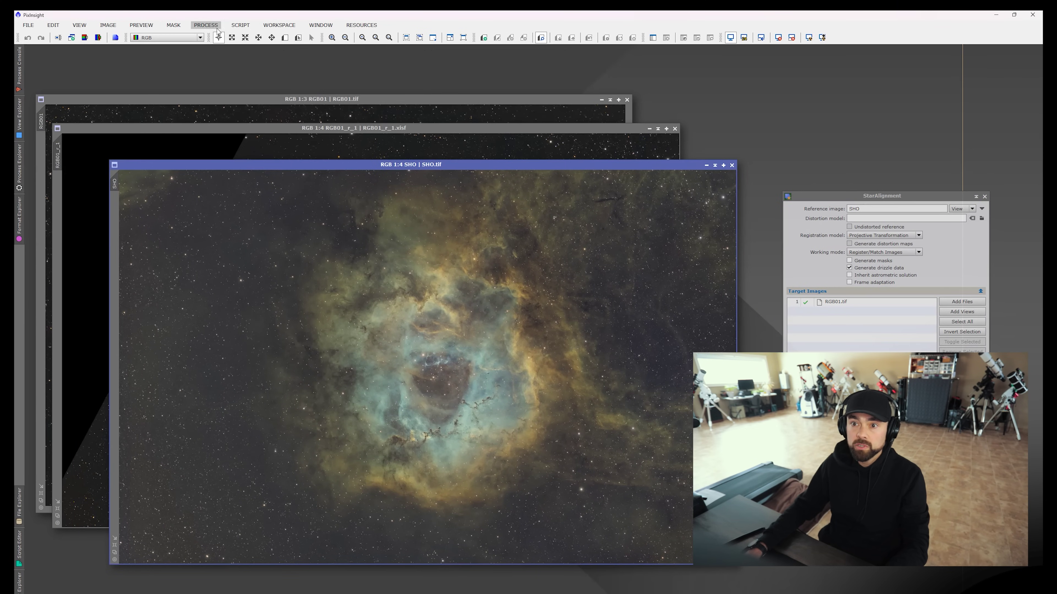
left_click(208, 26)
mouse_move(233, 37)
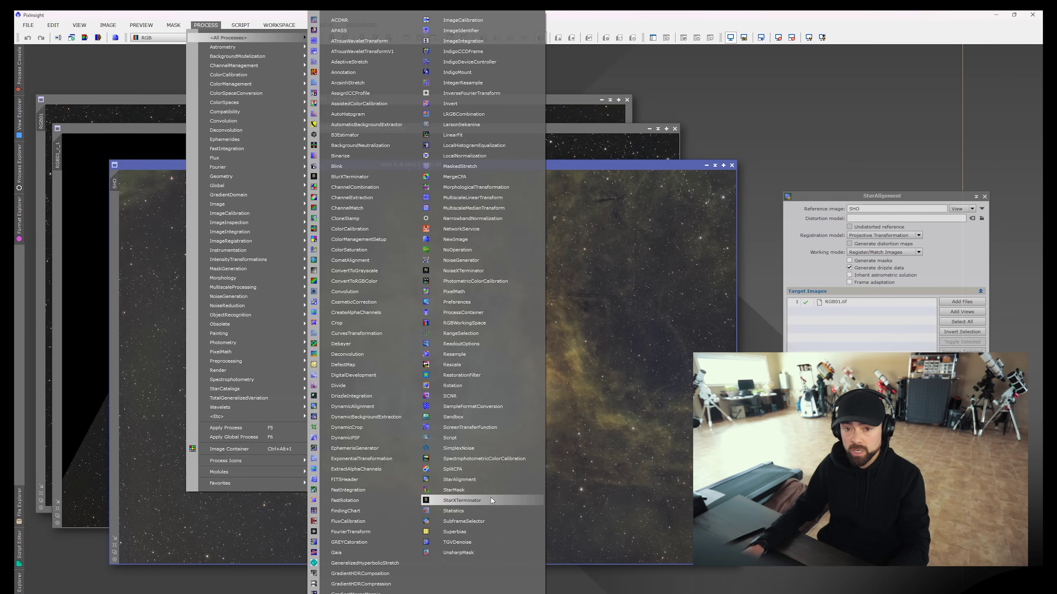
left_click(462, 500)
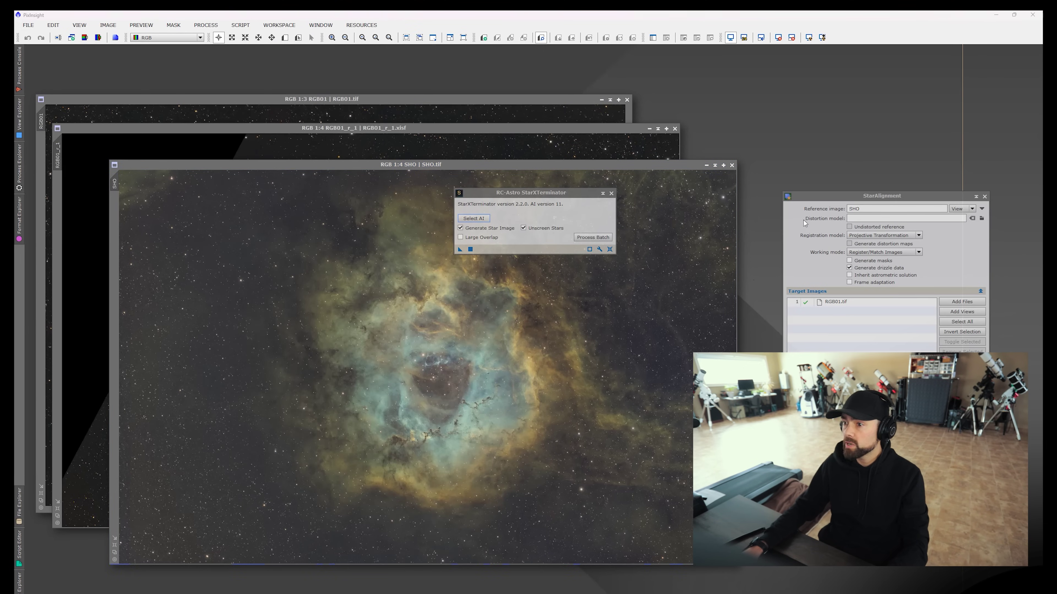
left_click_drag(526, 195, 670, 234)
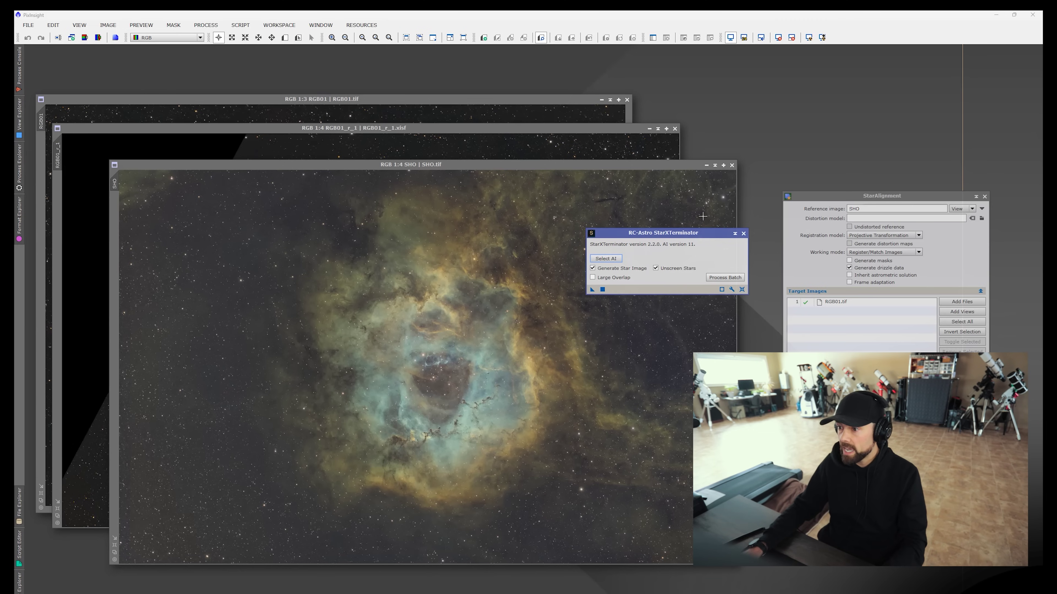
left_click_drag(681, 236, 664, 234)
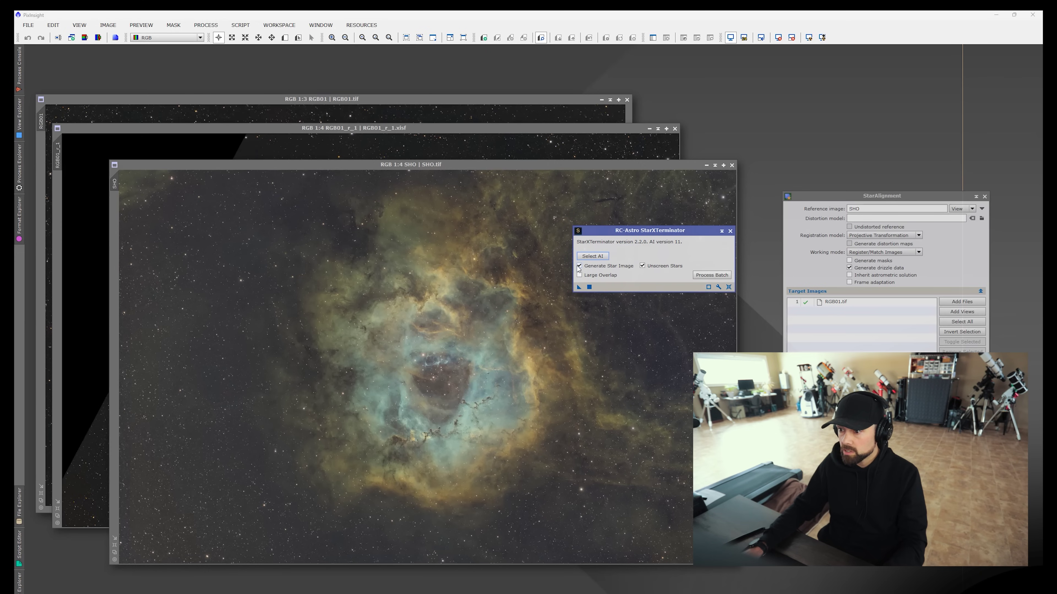
left_click(589, 287)
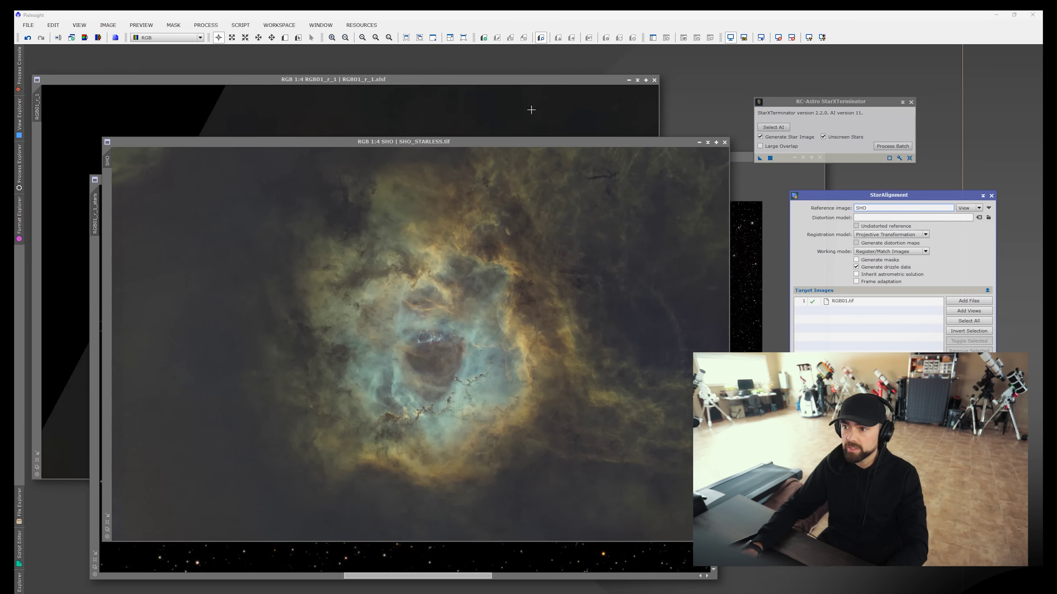
Rearrange the SHO_STARLESS and RGB01_r_1 image windows
left_click_drag(480, 144, 551, 133)
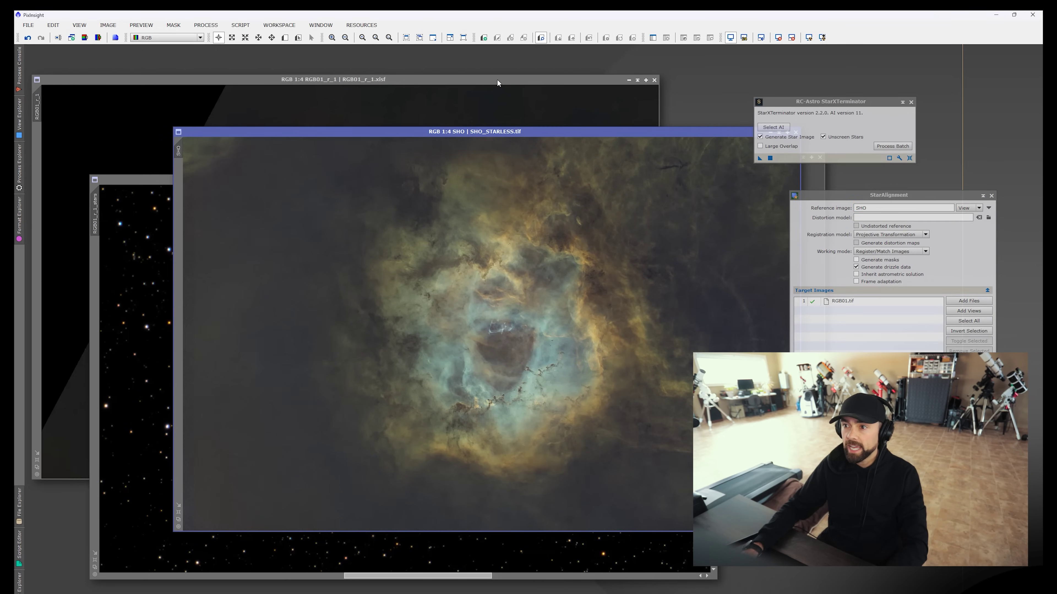
left_click(497, 81)
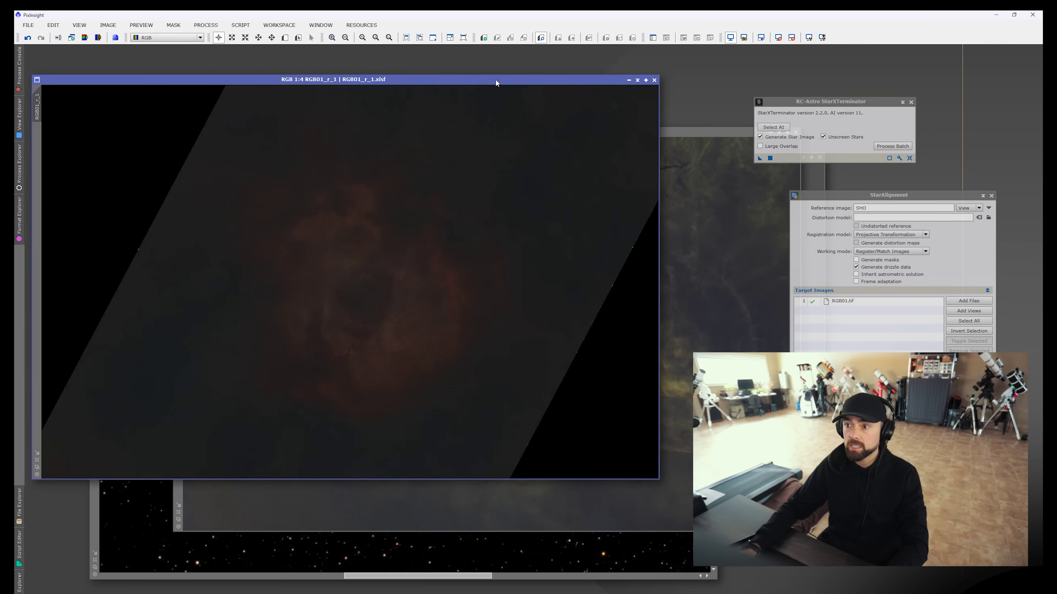
mouse_move(496, 82)
left_mouse_down()
mouse_move(551, 82)
mouse_move(505, 85)
left_mouse_up()
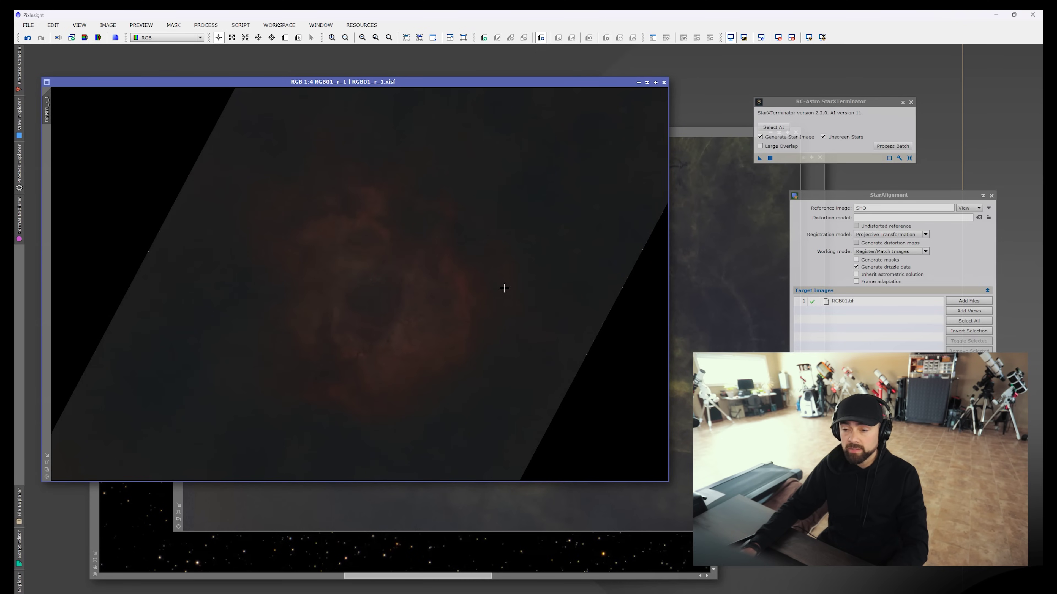
left_click_drag(597, 86, 586, 83)
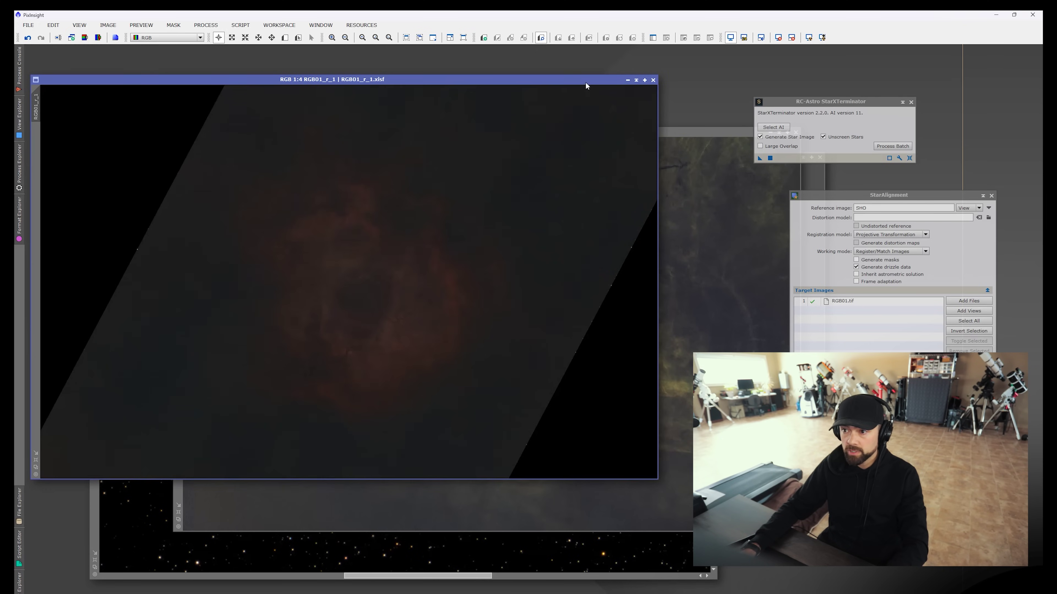
left_click(687, 133)
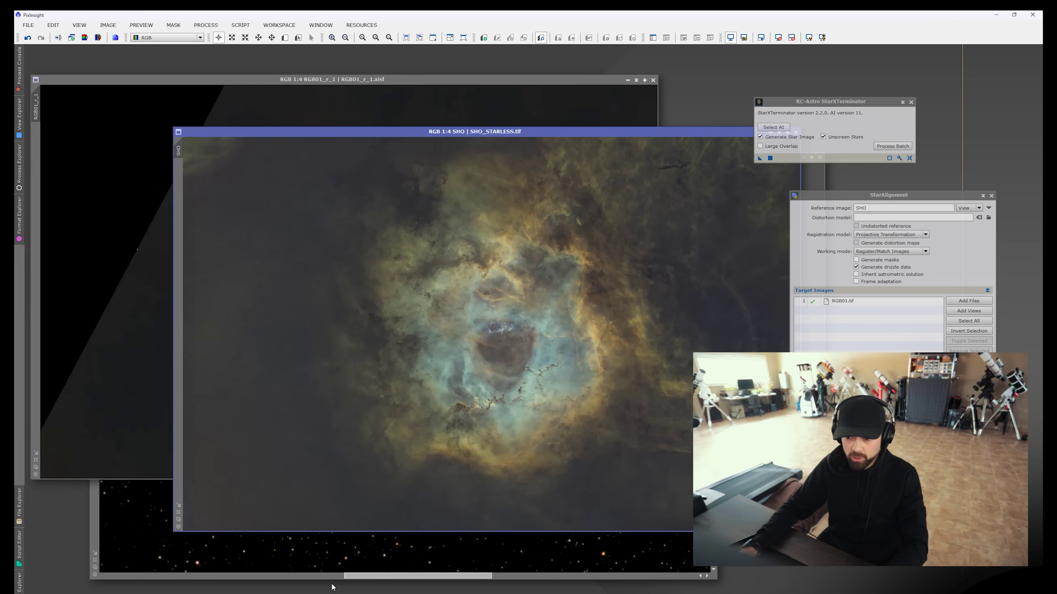
Zoom and pan through the RGB01_r_1_stars image, then bring SHO_STARLESS to the front
left_click(383, 567)
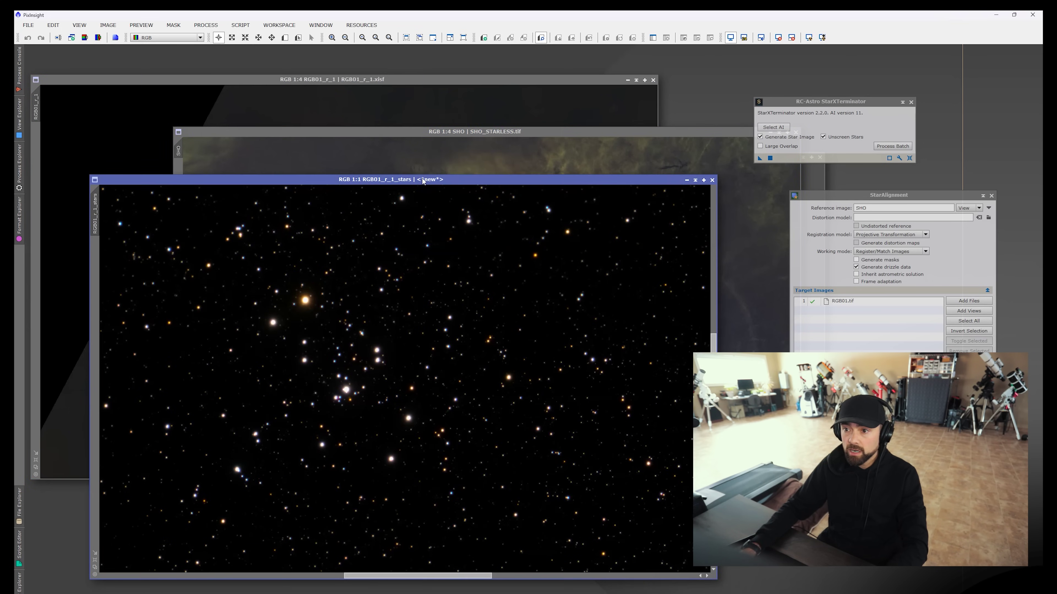
left_click_drag(423, 181, 411, 172)
scroll(428, 361, "down", 3)
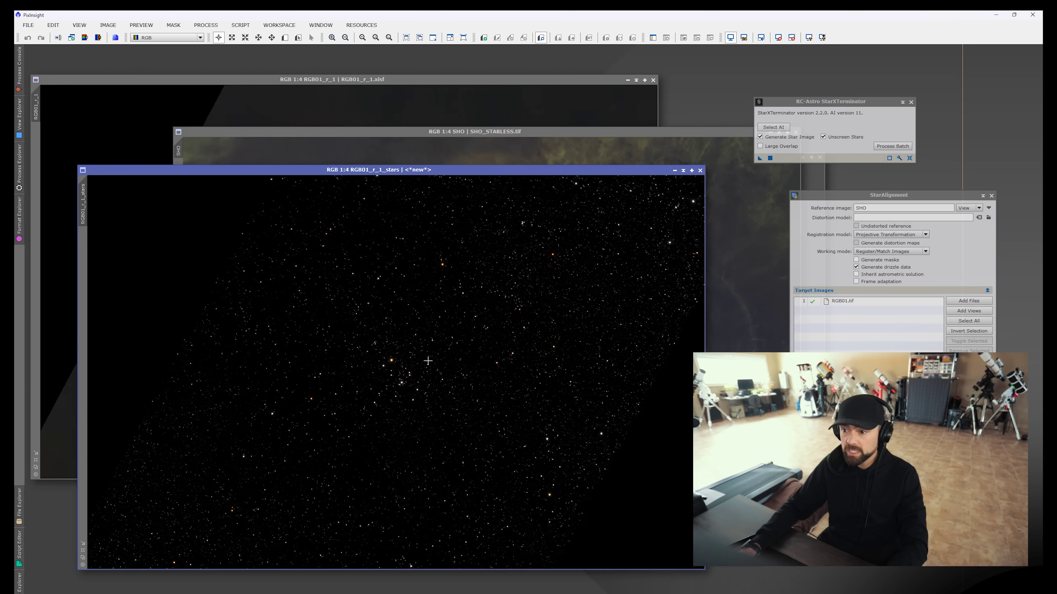
scroll(424, 363, "up", 1)
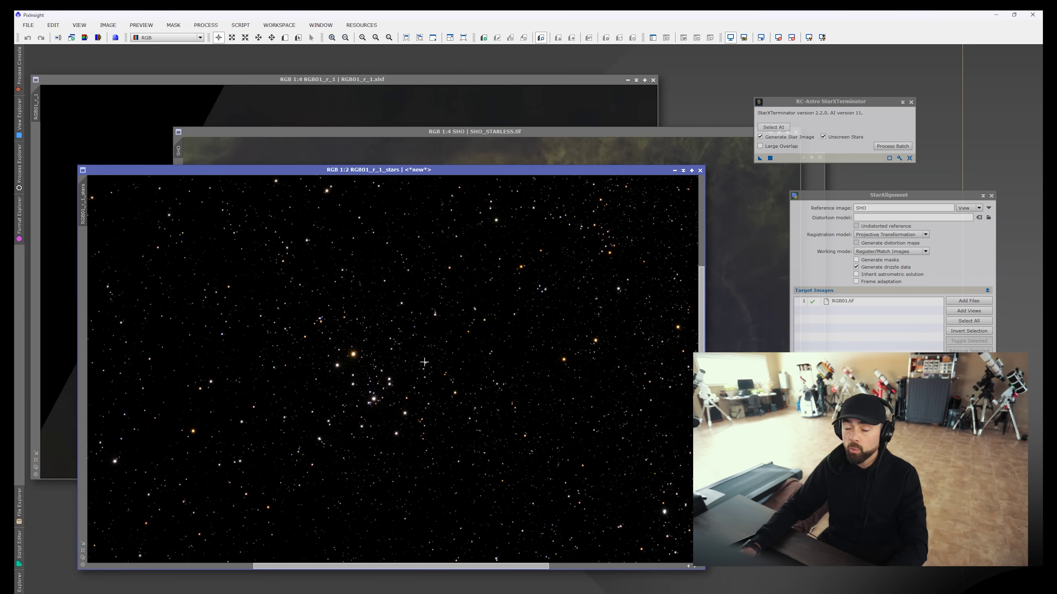
scroll(420, 356, "up", 1)
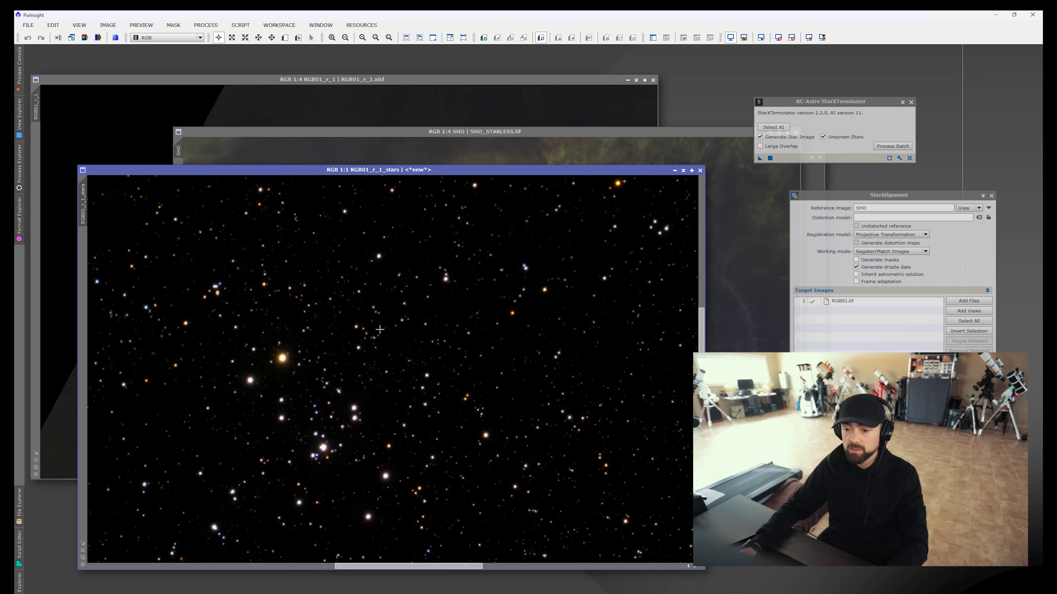
left_click_drag(379, 329, 411, 363)
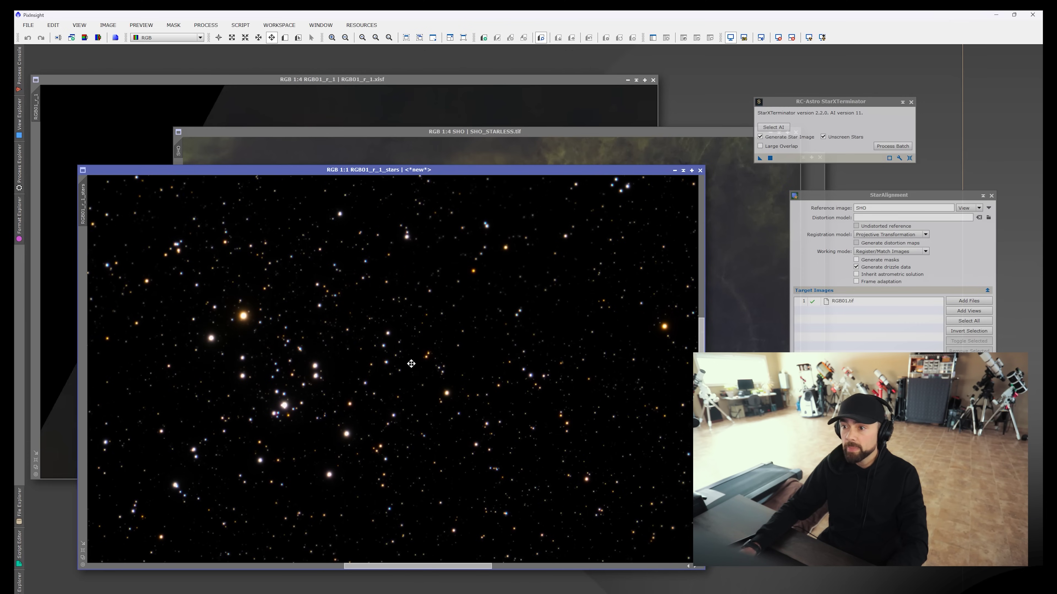
left_click(524, 139)
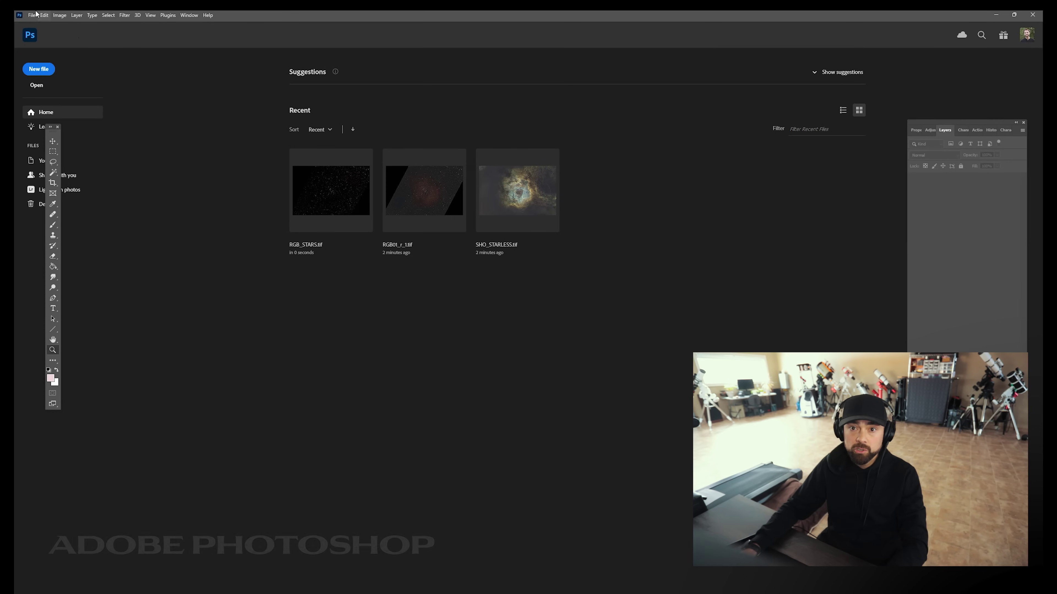
Open SHO_STARLESS.tif and RGB_STARS.tif as separate Photoshop documents
left_click(31, 15)
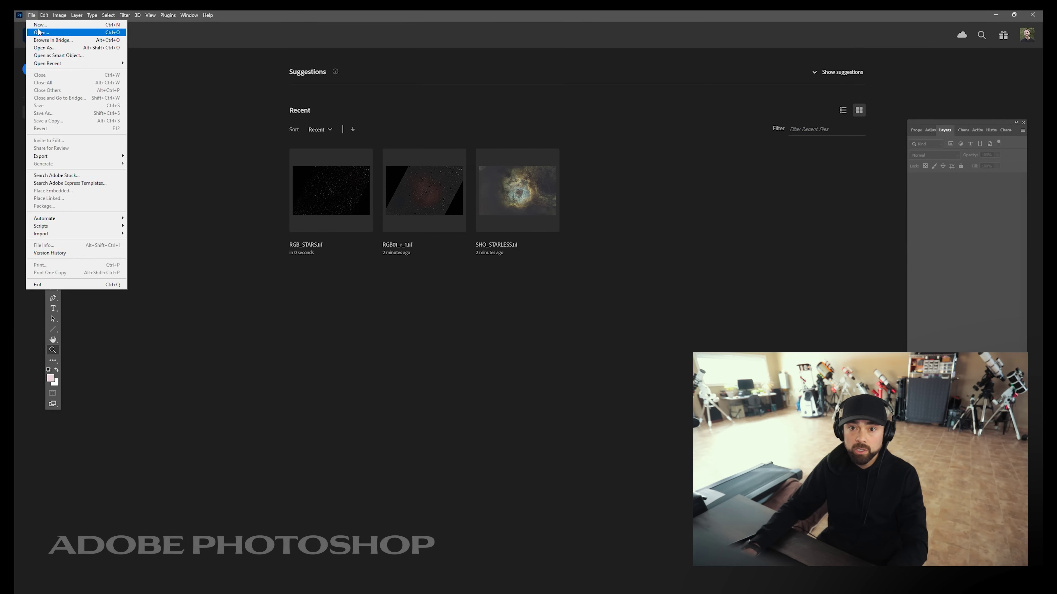
left_click(42, 32)
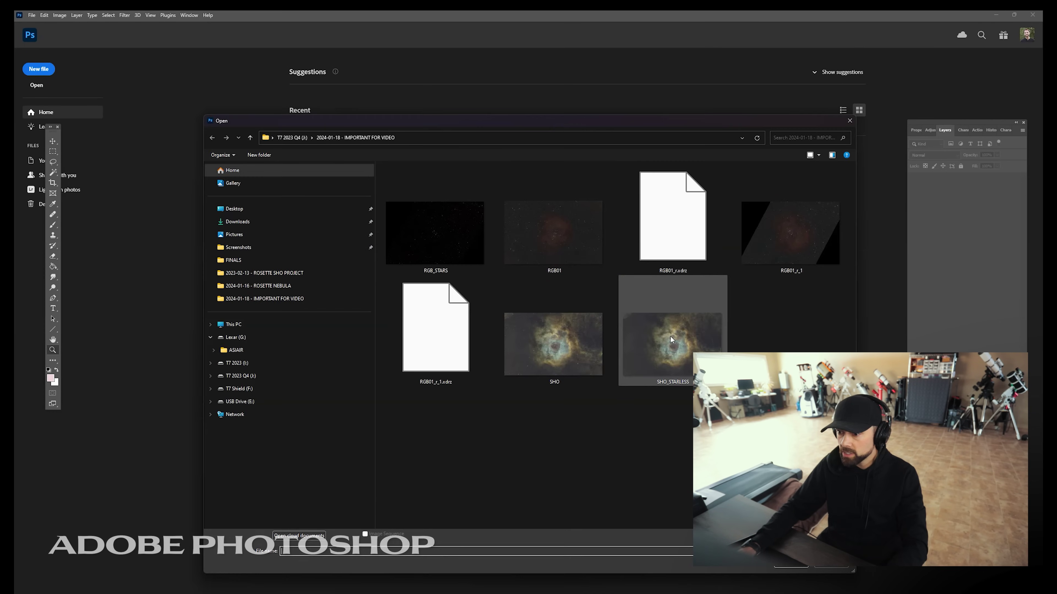
double_click(669, 336)
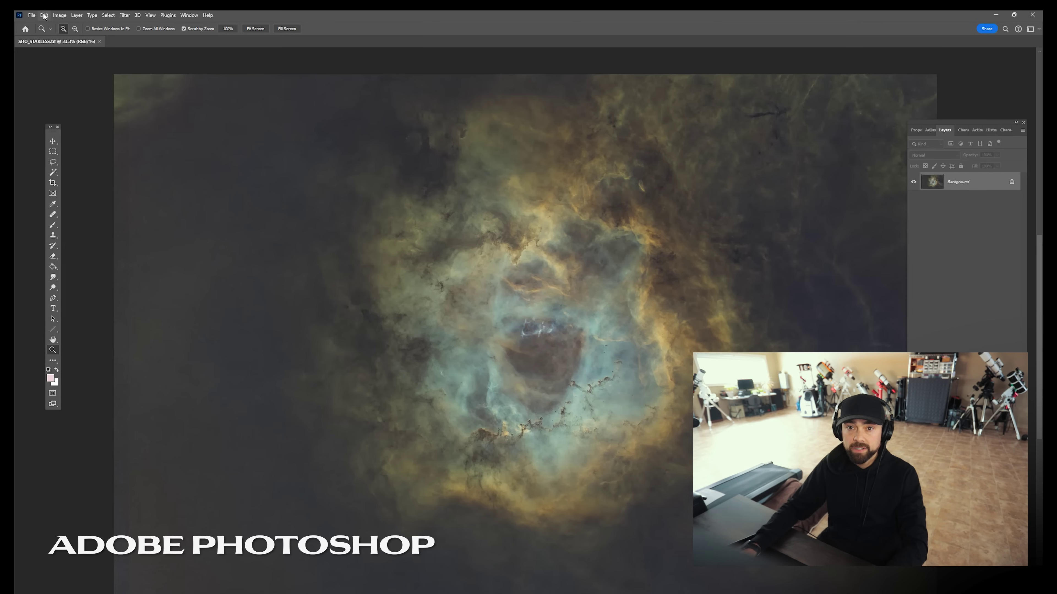
left_click(31, 15)
left_click(41, 33)
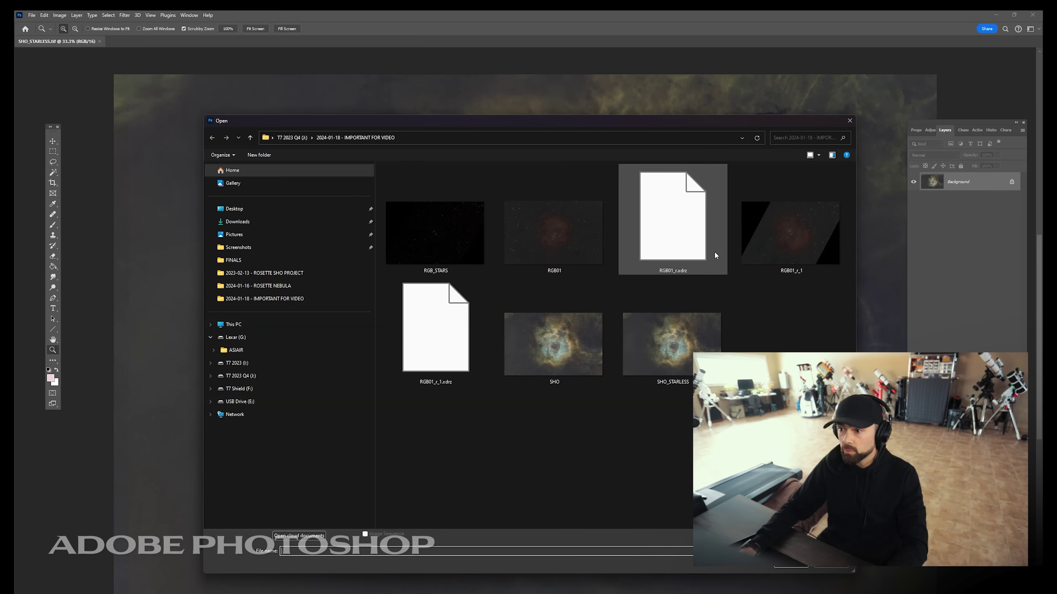
double_click(429, 232)
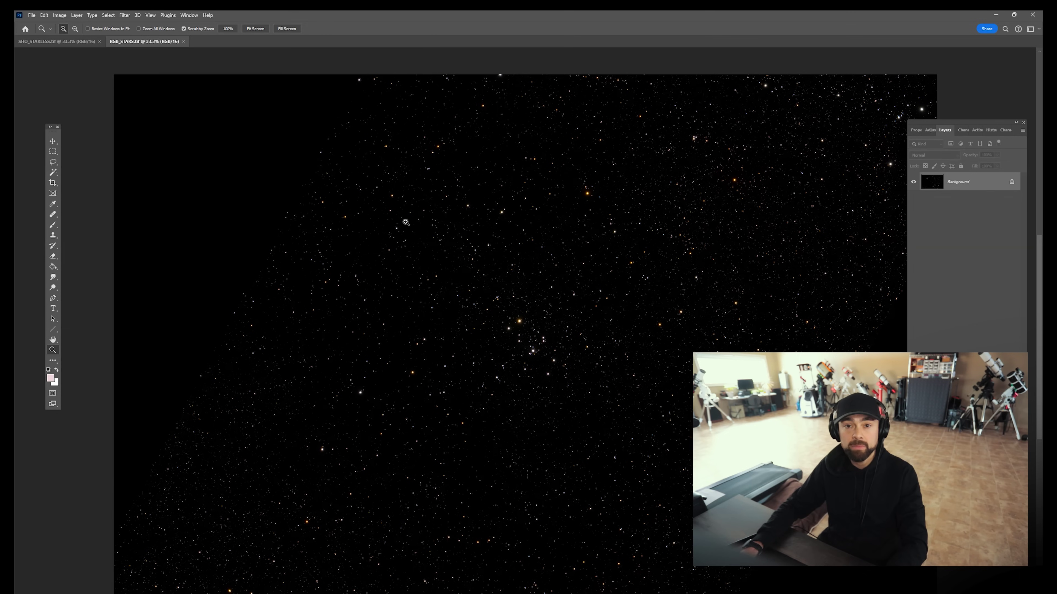
Select the entire RGB_STARS image
left_click(108, 14)
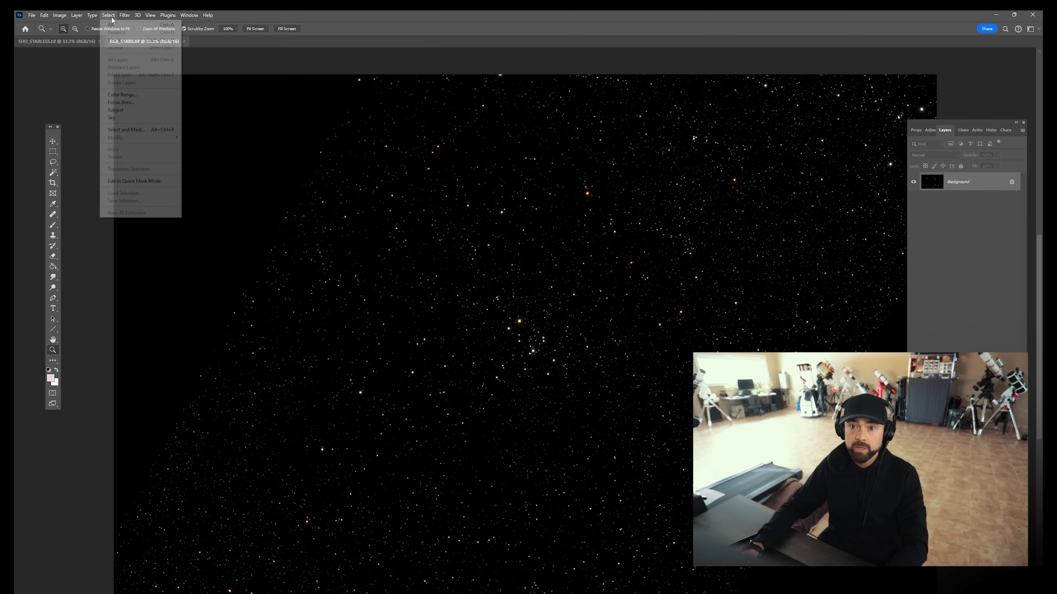
left_click(115, 25)
left_click(44, 15)
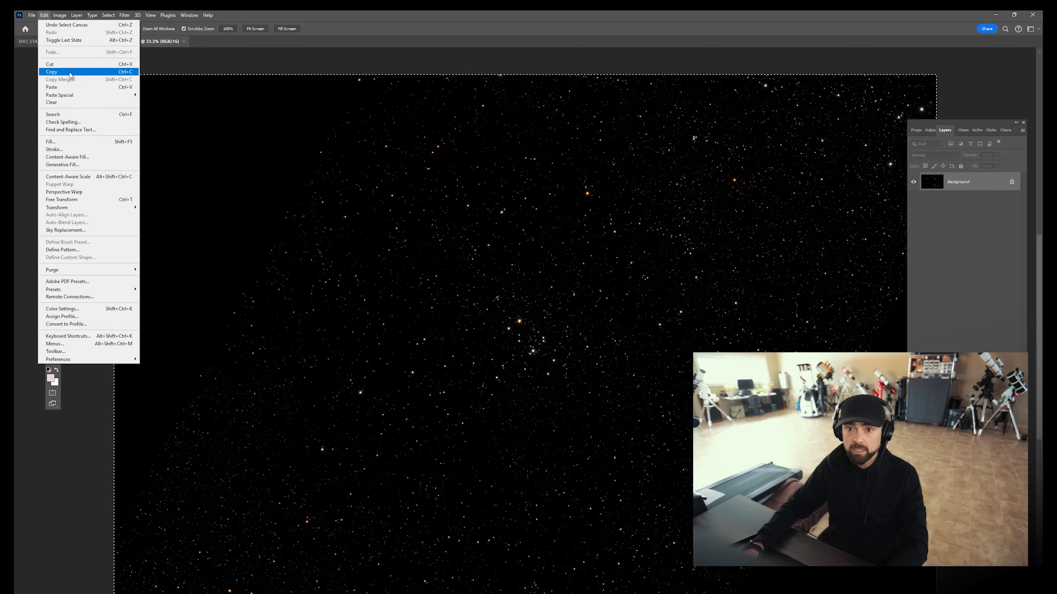
Copy the RGB star image and Paste in Place into SHO_STARLESS as Layer 1
left_click(54, 72)
left_click(56, 41)
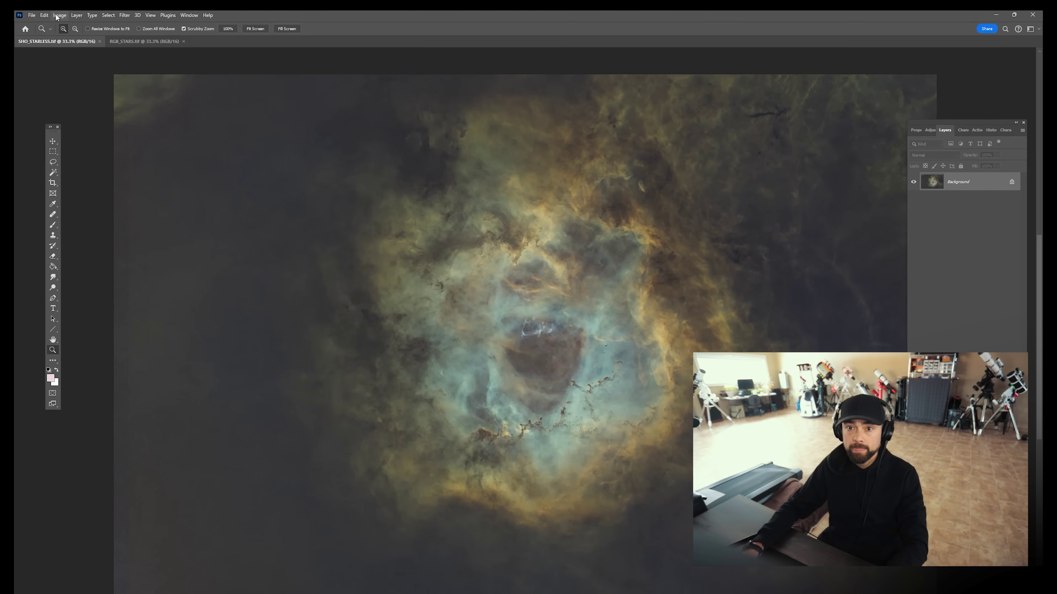
left_click(44, 14)
mouse_move(76, 95)
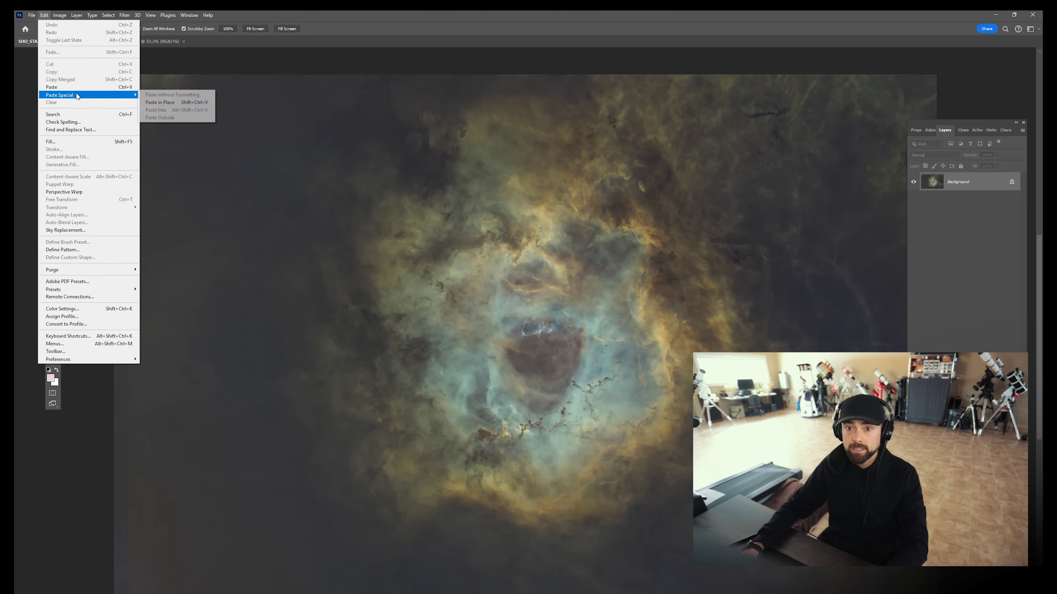
left_click(175, 96)
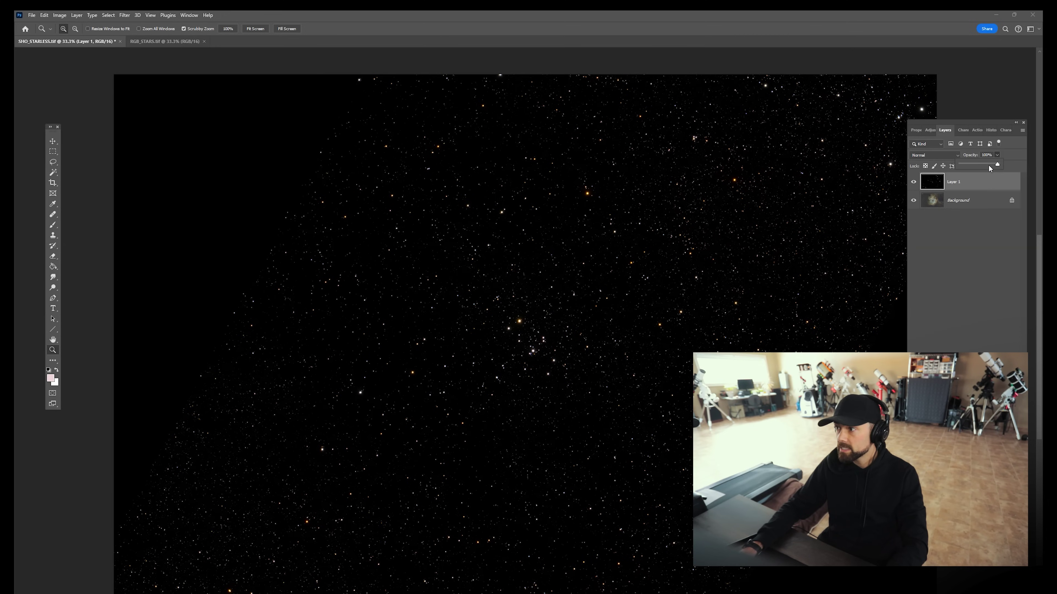
Adjust Layer 1's opacity in the Layers panel and zoom the view to 50%
left_click_drag(985, 166, 972, 166)
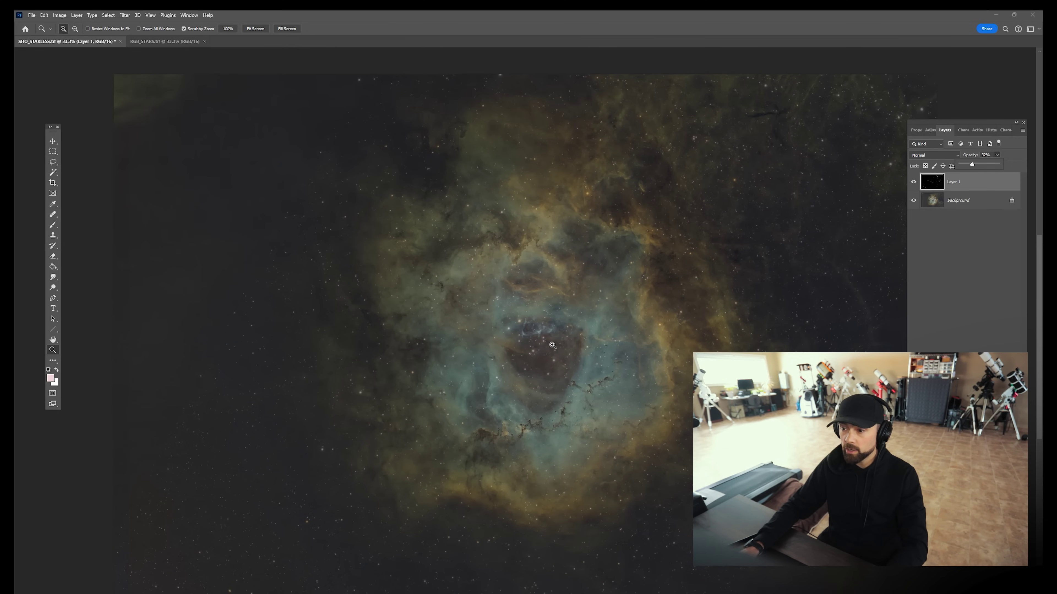
left_click_drag(972, 164, 1012, 159)
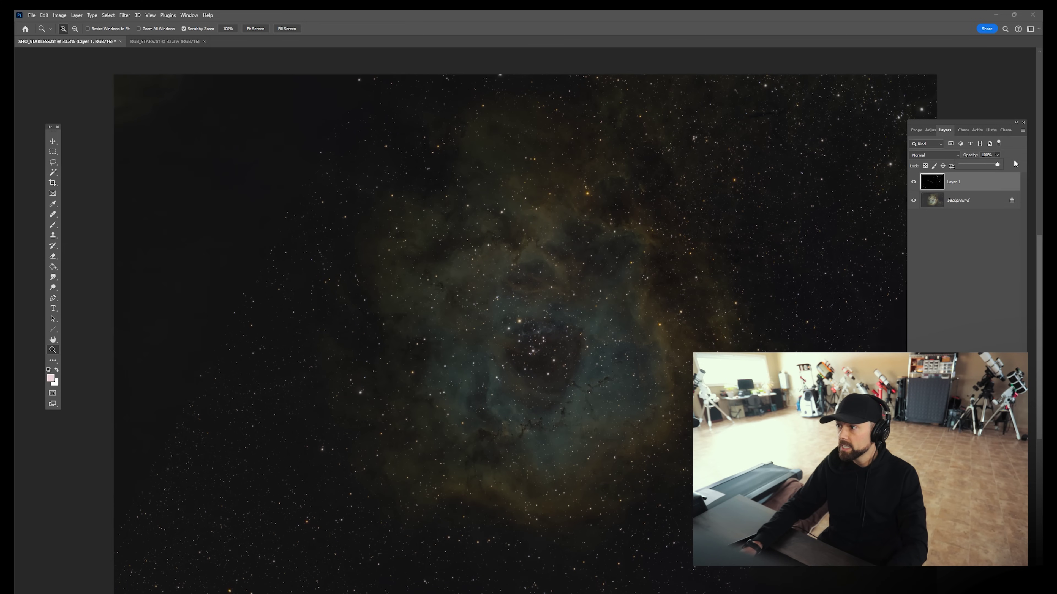
left_click(582, 358)
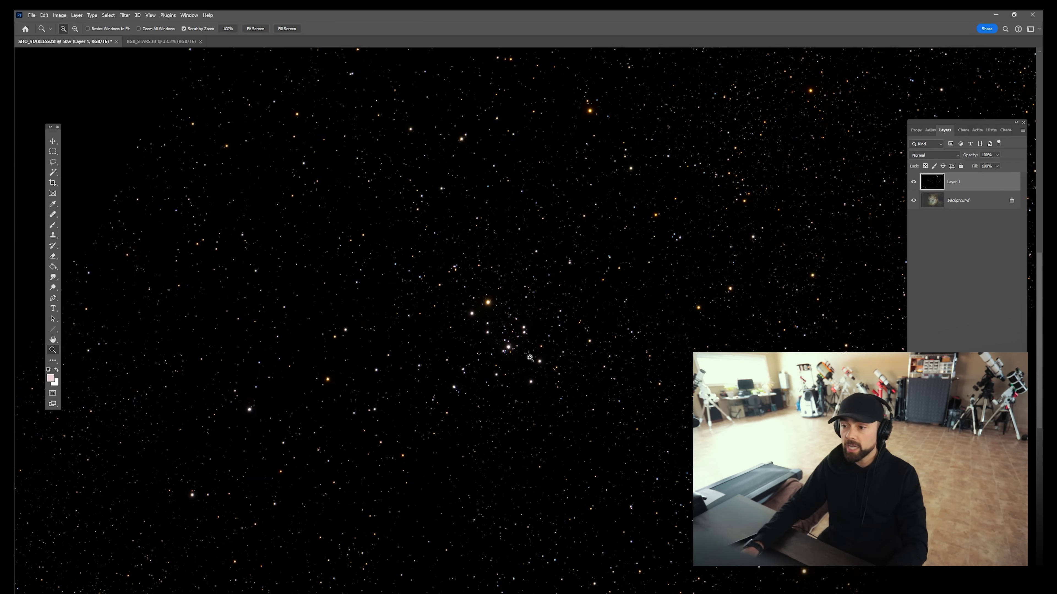
Set Layer 1's blend mode to Screen, then zoom out to see the whole nebula
left_click(530, 358)
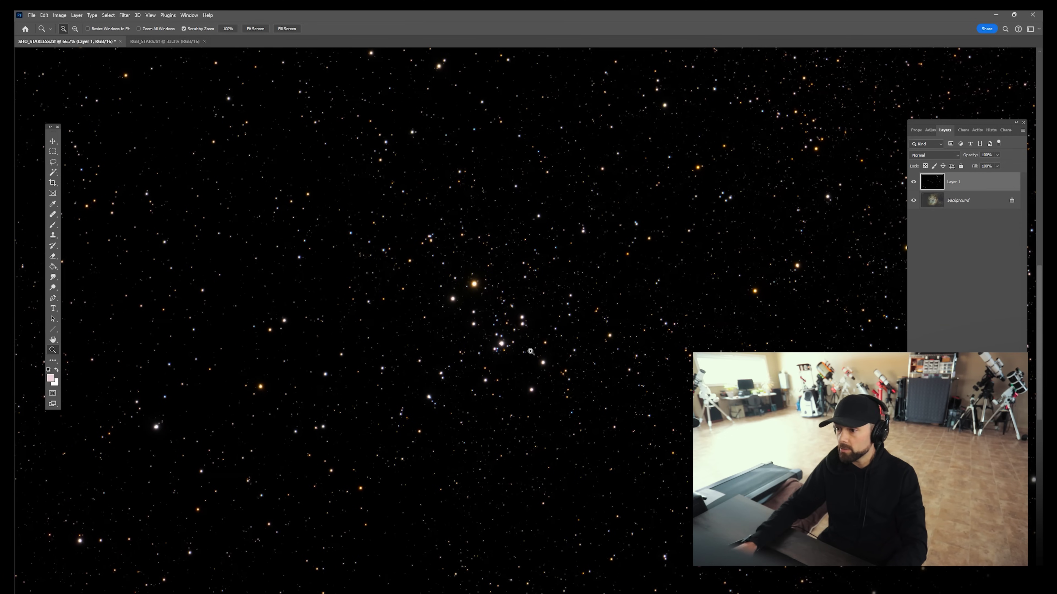
left_click(942, 156)
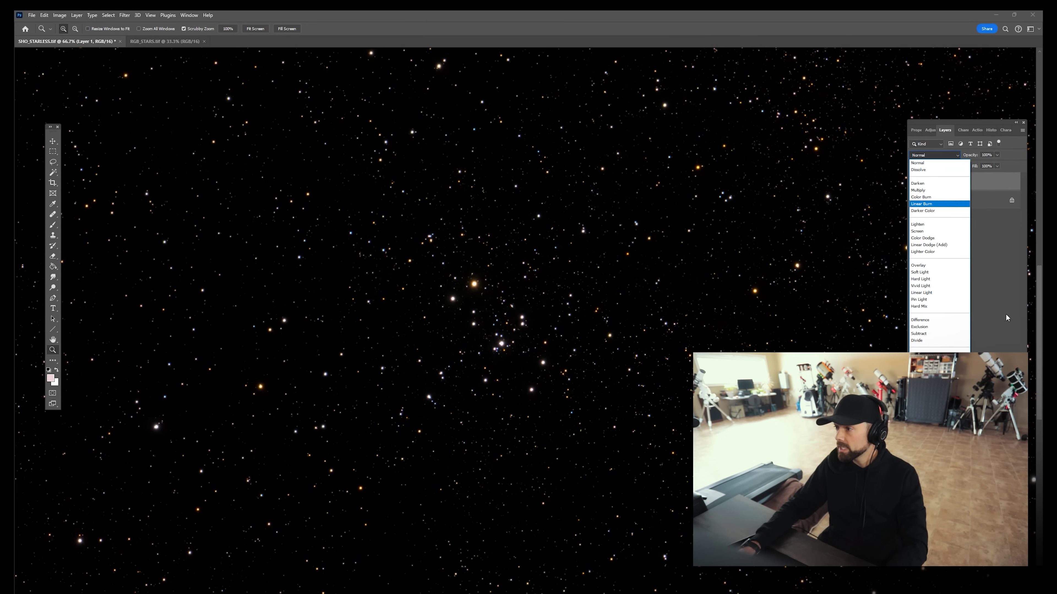
left_click(980, 121)
left_click_drag(981, 121, 870, 135)
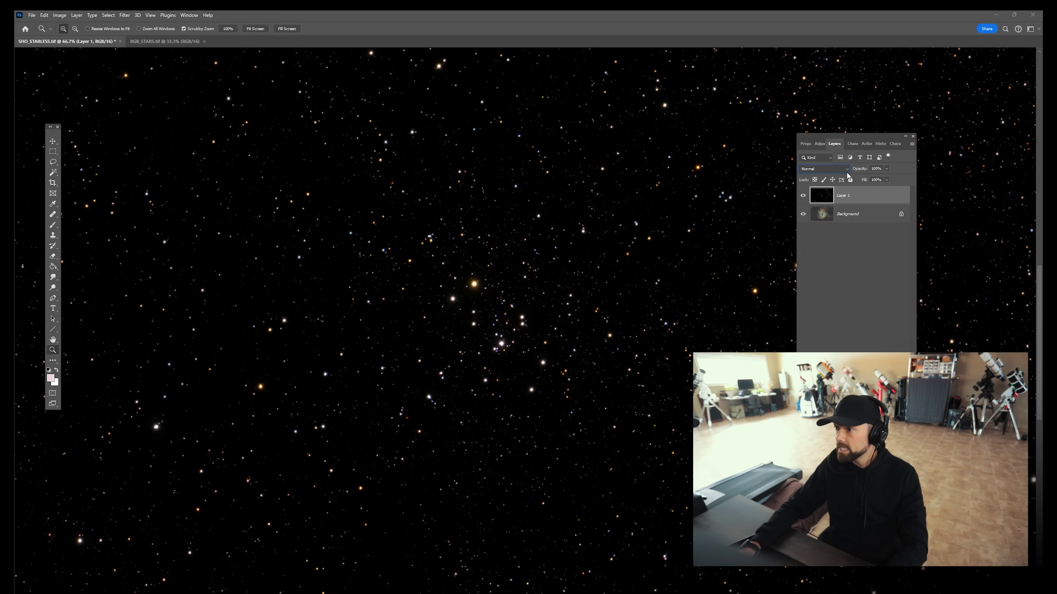
left_click(842, 171)
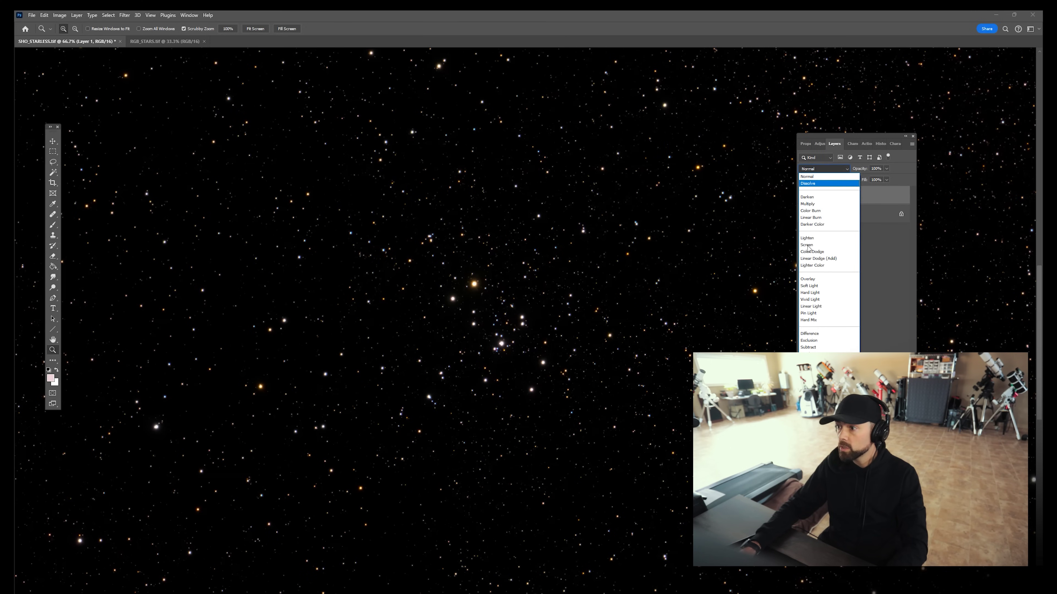
left_click(807, 245)
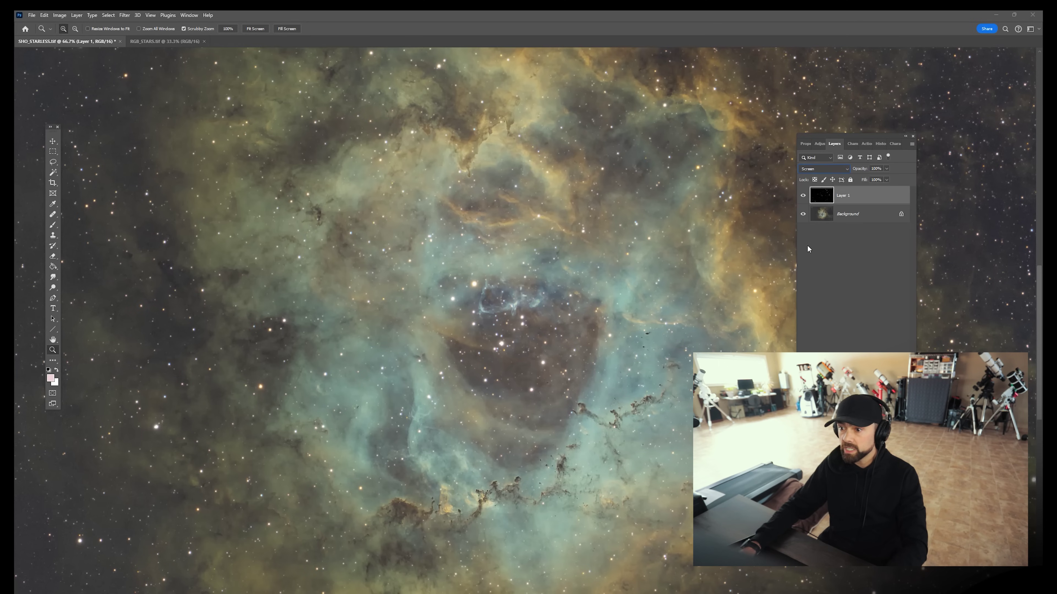
left_click_drag(613, 309, 549, 268)
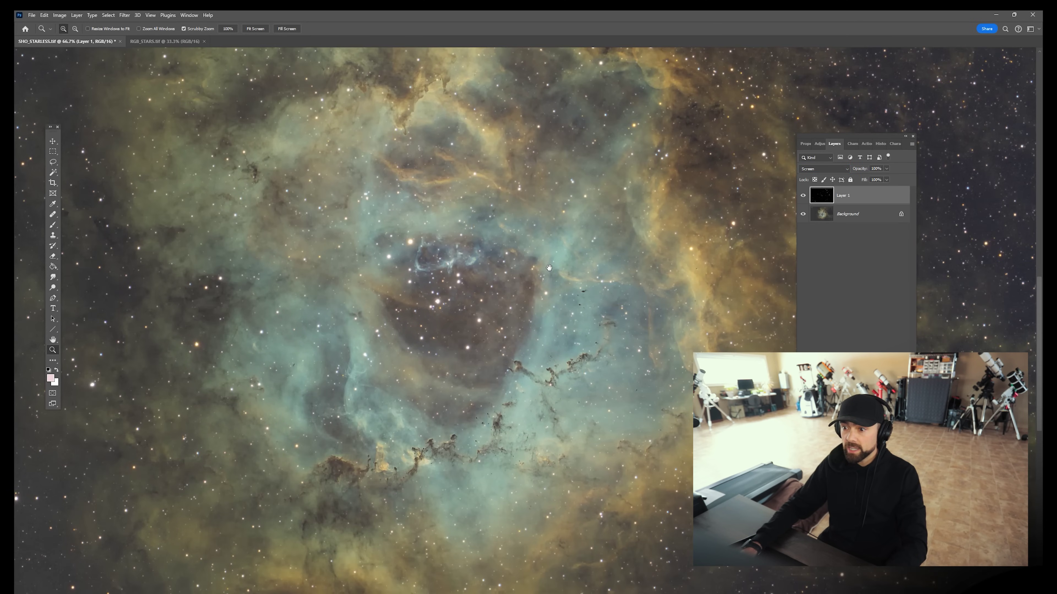
left_click(540, 364, "alt")
left_click(548, 365, "alt")
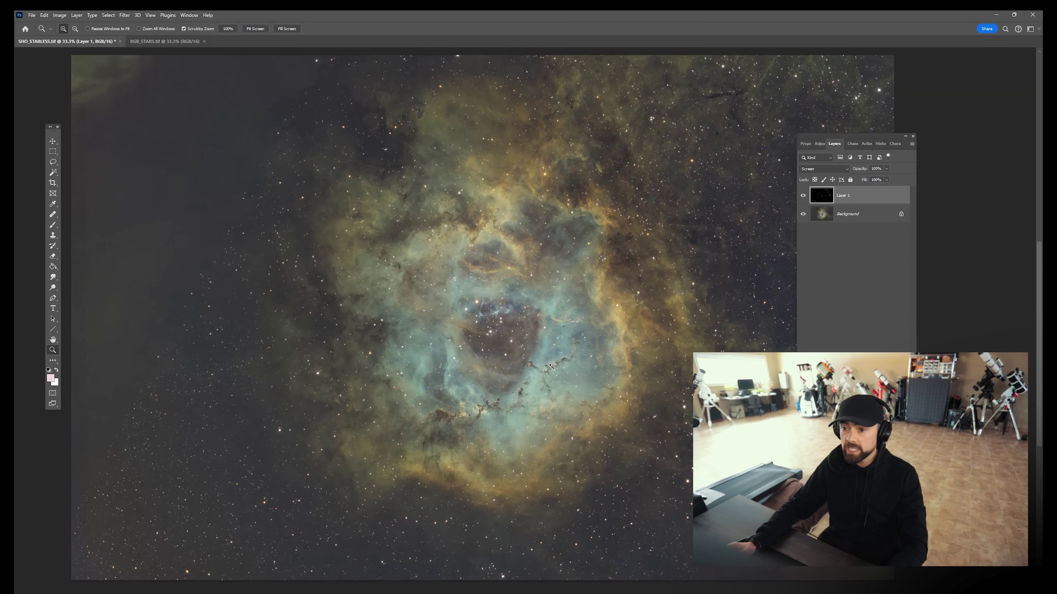
Inspect the Screen-blended stars at 100%, 66.7% and 50% zoom, then open the Filter menu
left_click_drag(875, 133, 964, 173)
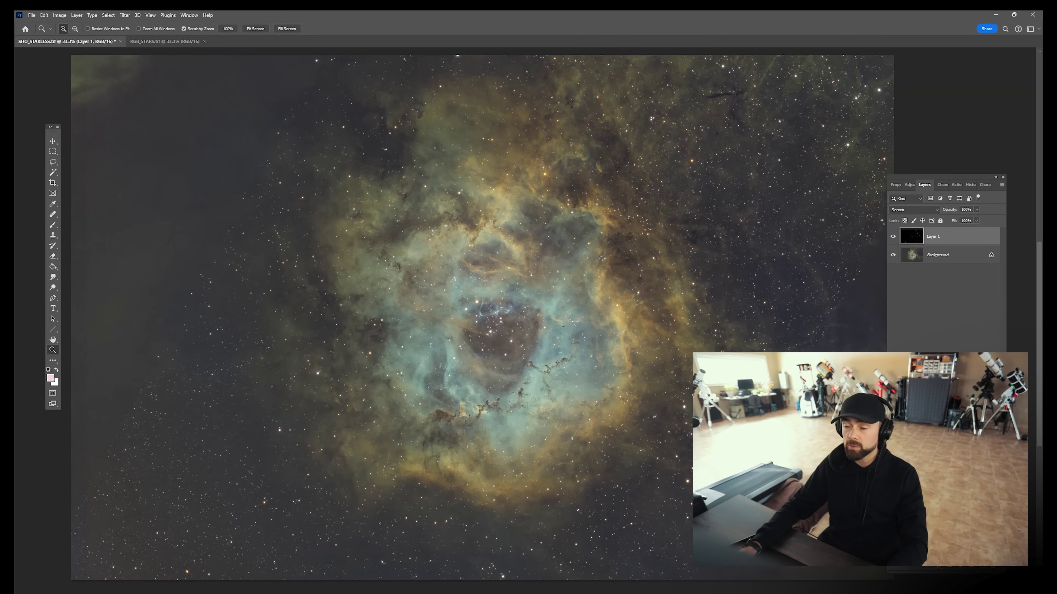
left_click(499, 340)
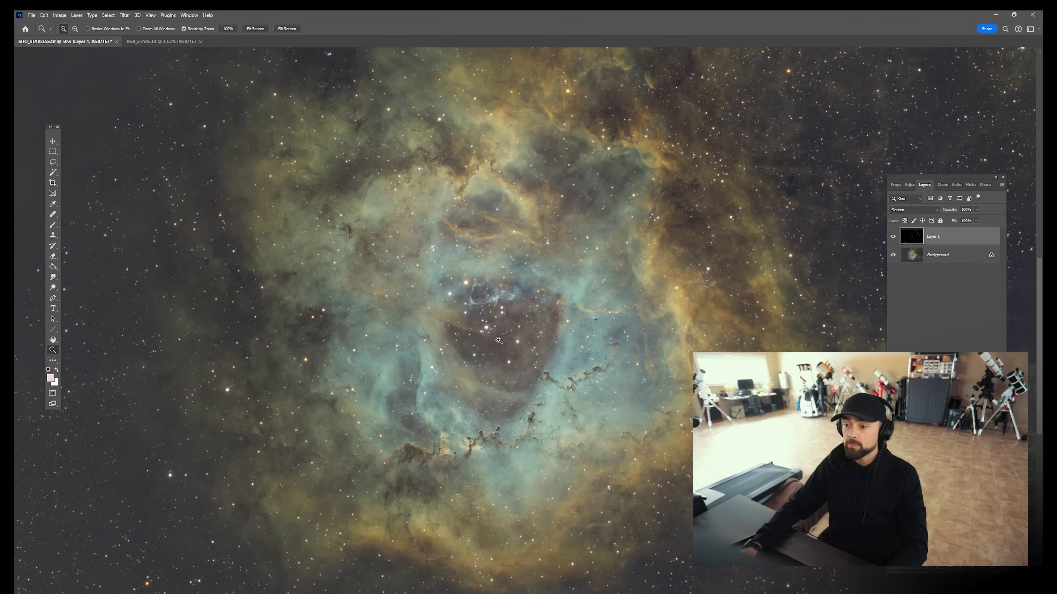
left_click(506, 328)
left_click(511, 329)
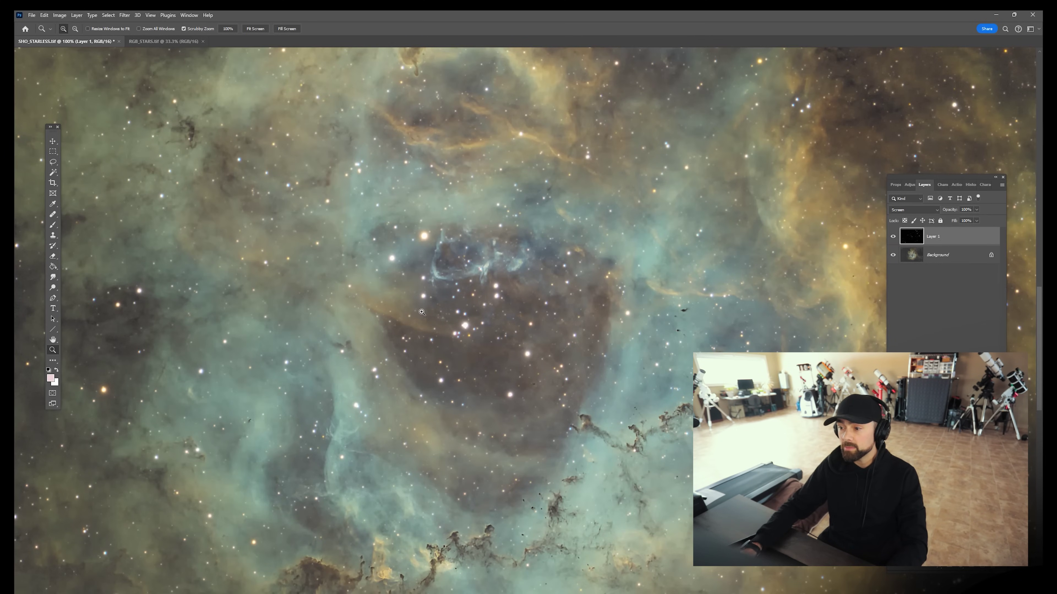
left_click(589, 333, "alt")
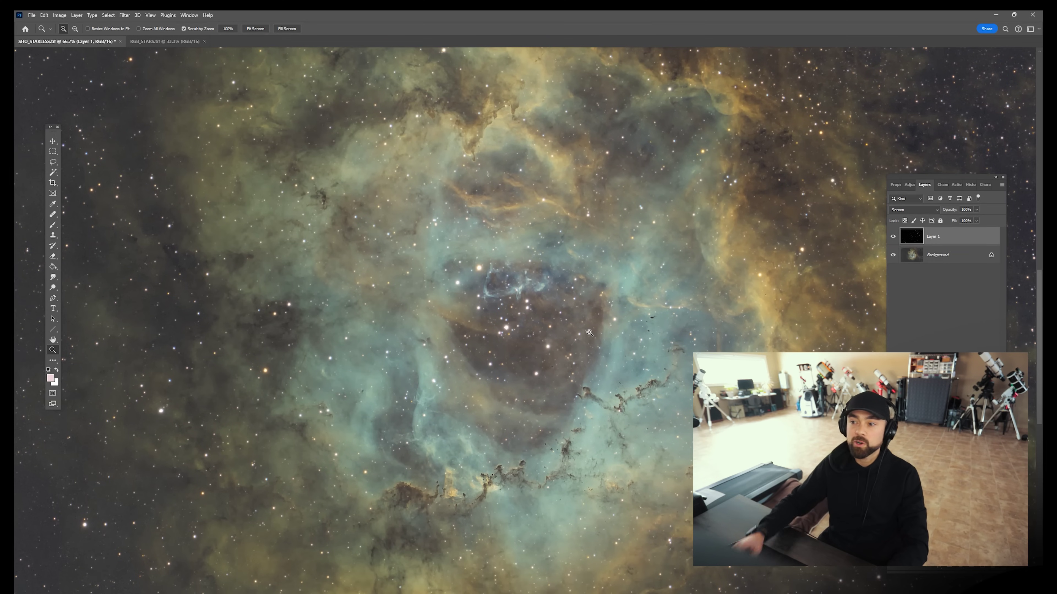
left_click(584, 329, "alt")
left_click(584, 330, "alt")
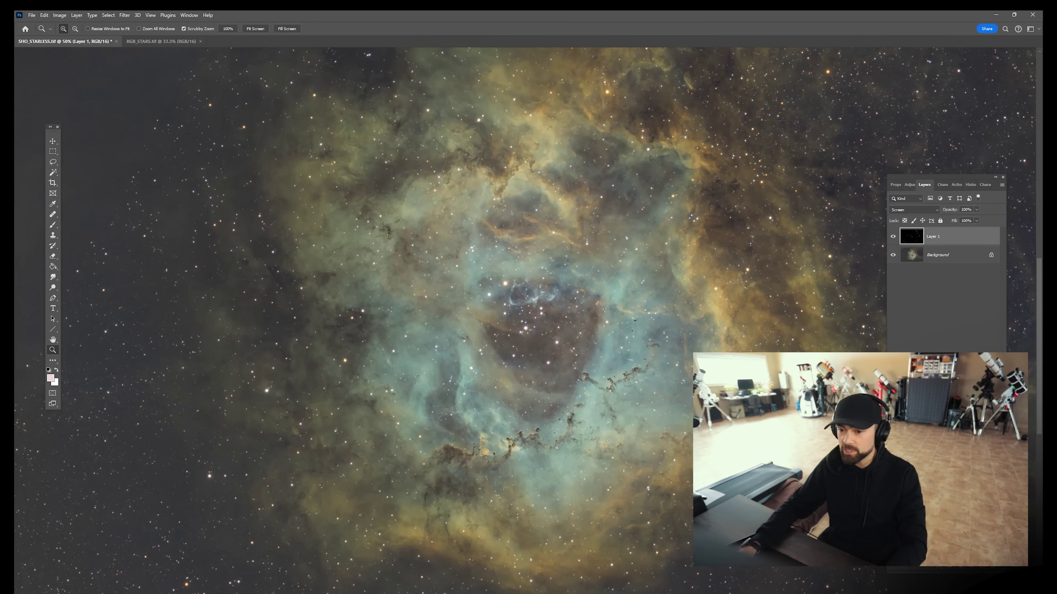
left_click_drag(707, 357, 654, 329)
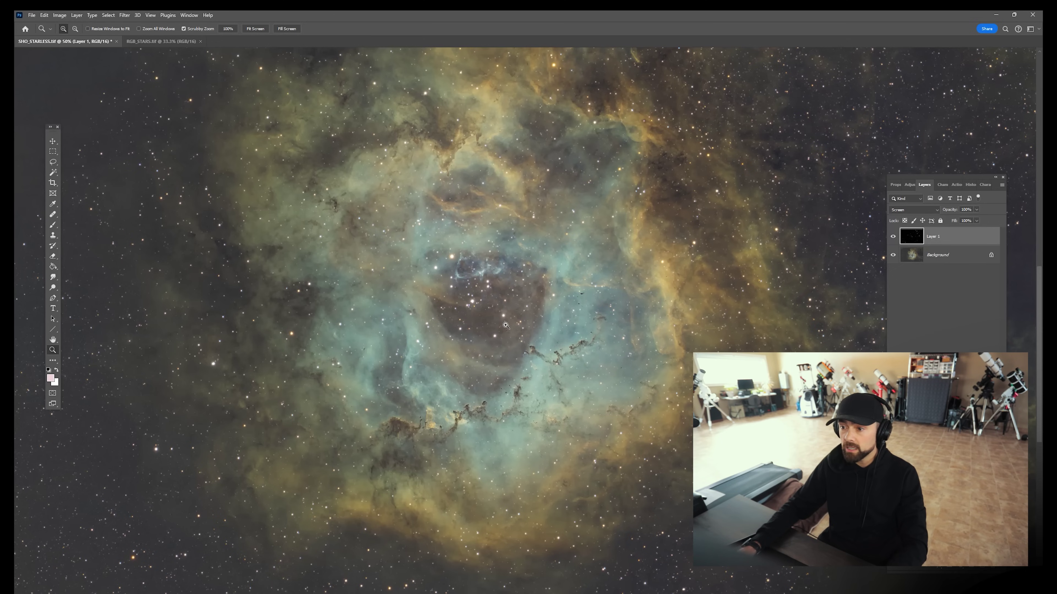
left_click(472, 300)
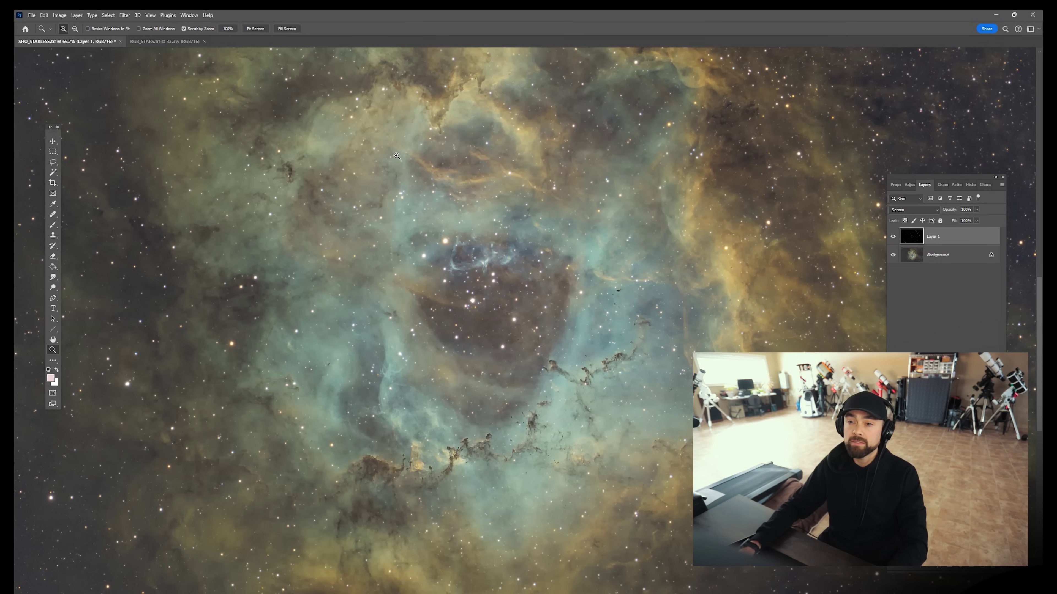
left_click(112, 16)
mouse_move(124, 15)
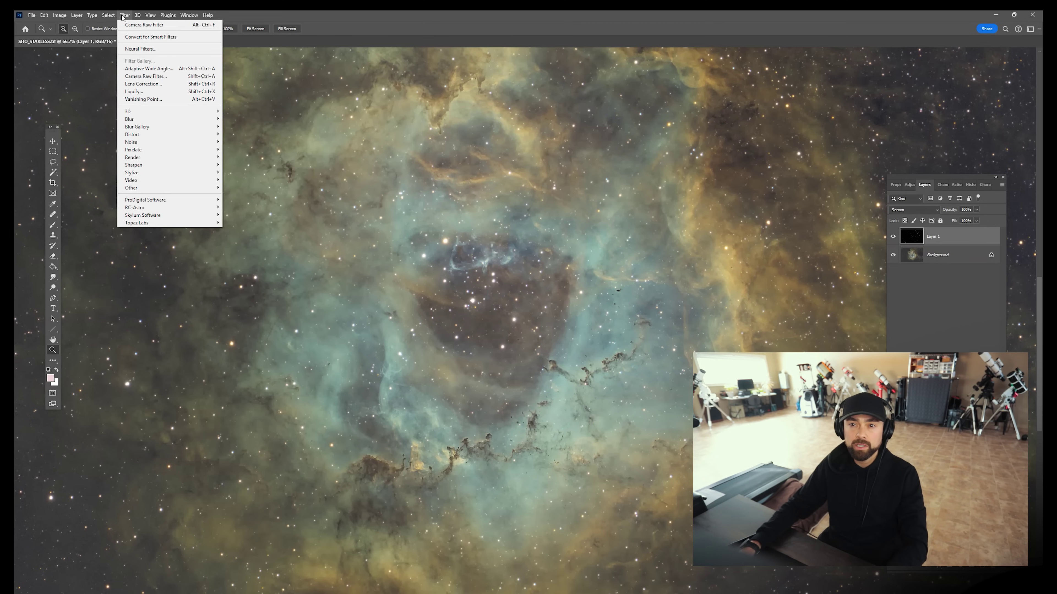
Apply a Camera Raw Filter to the stars layer with Vibrance +22 and Saturation +54
left_click(181, 79)
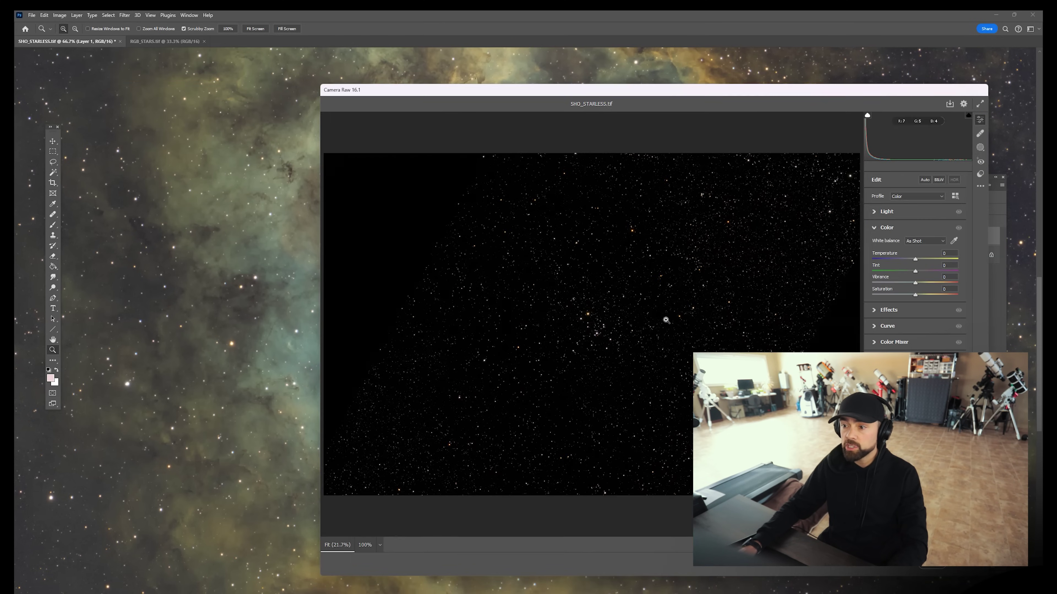
left_click(597, 329)
left_click_drag(648, 87, 366, 77)
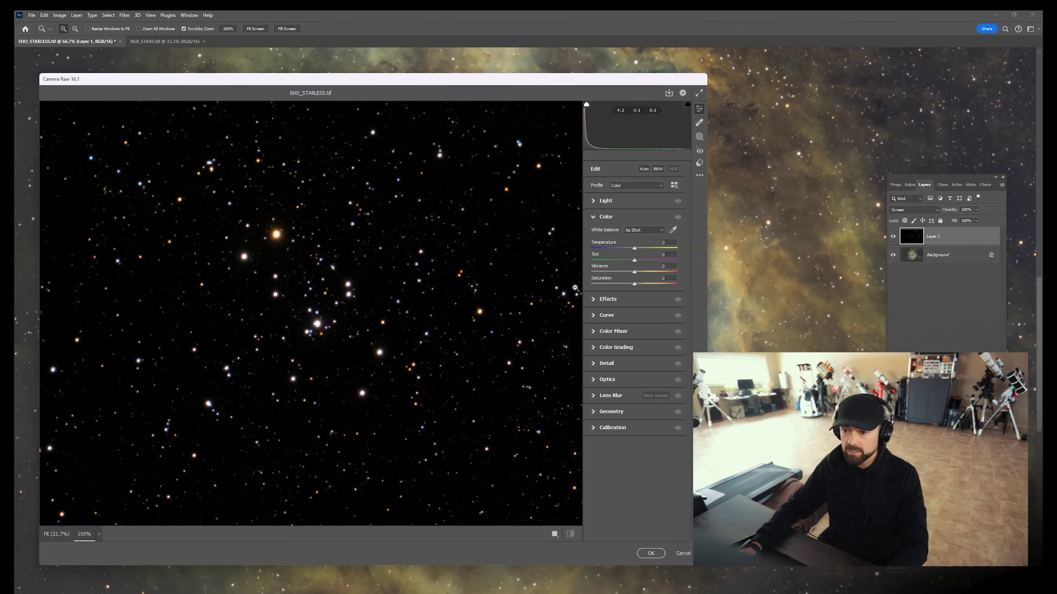
left_click_drag(634, 284, 657, 284)
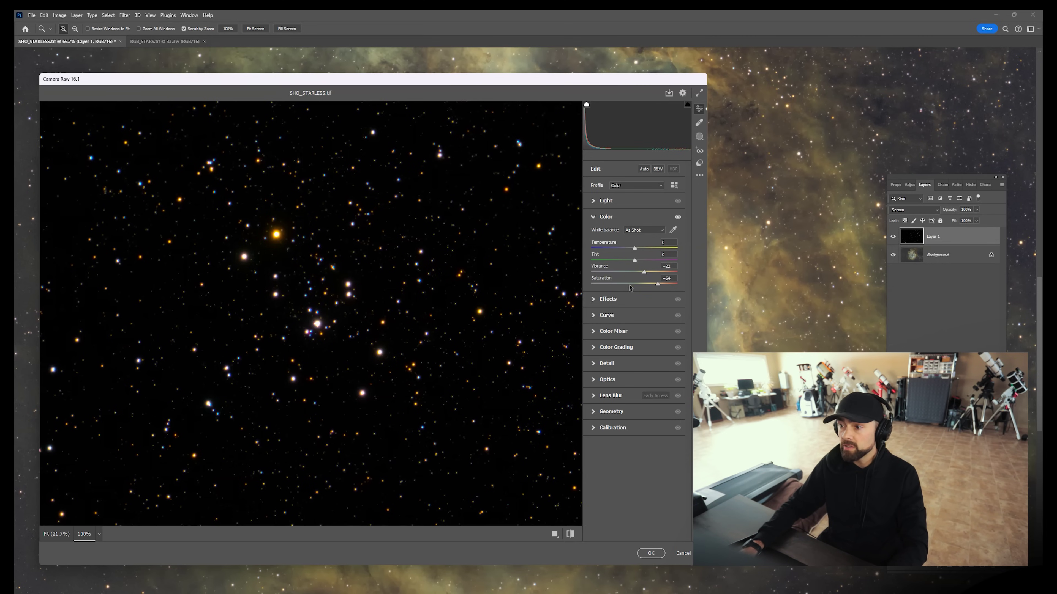
left_click(650, 553)
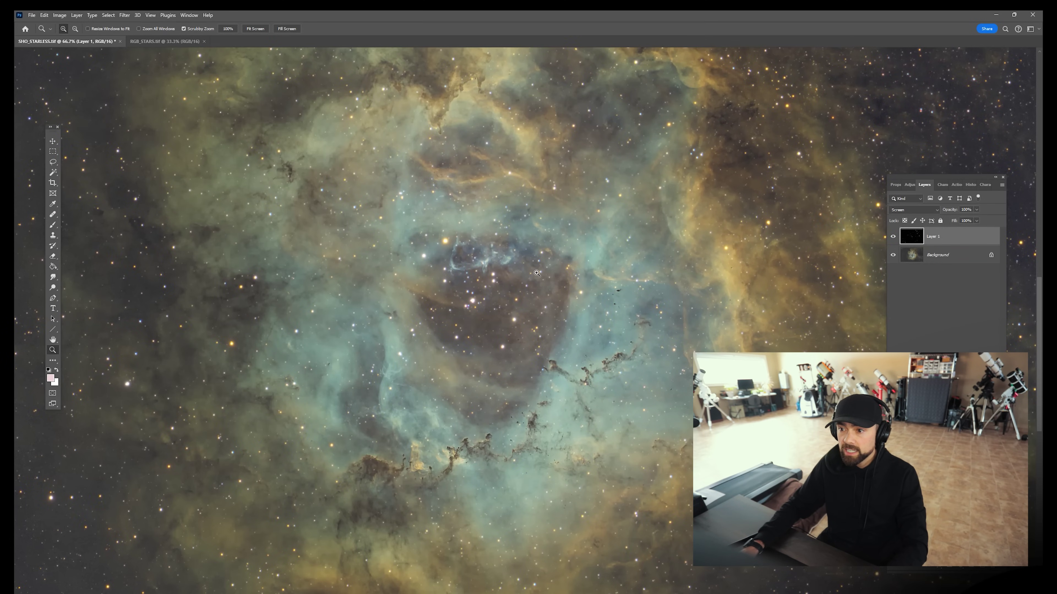
Pan across the nebula and toggle Layer 1 off and on to compare with and without stars
left_click_drag(263, 360, 338, 315)
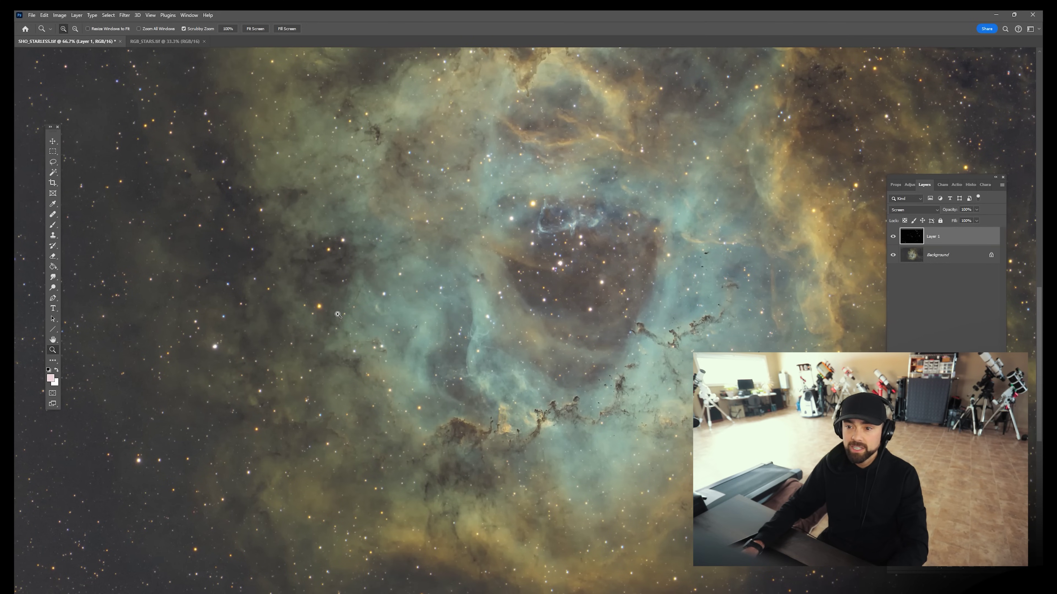
left_click_drag(614, 251, 480, 283)
left_click(893, 237)
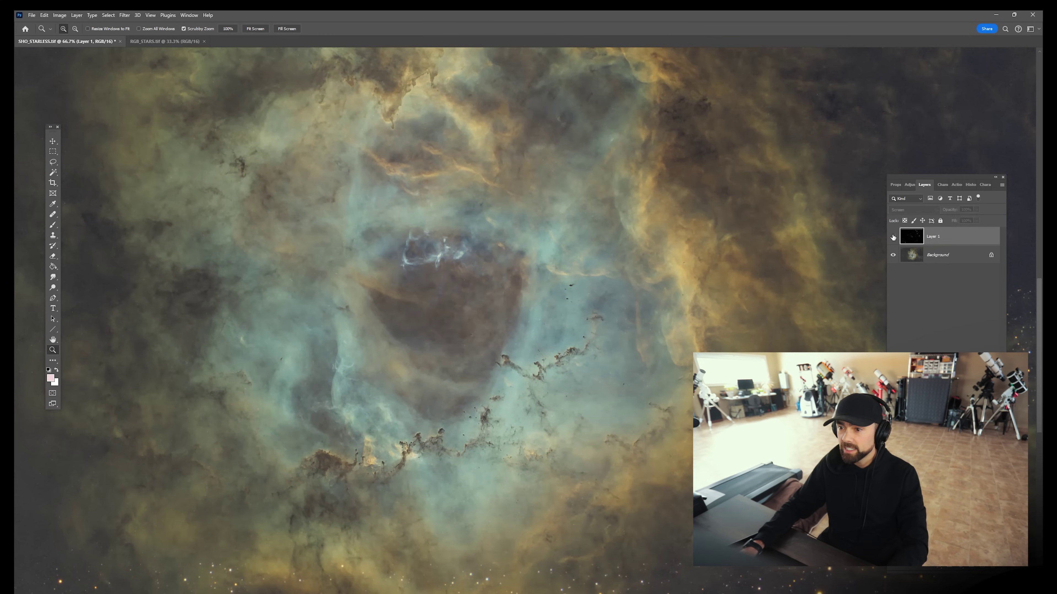
left_click(893, 236)
Compare the Blending Change and Camera Raw Filter history states, ending on Camera Raw Filter at 50% zoom
left_click(970, 184)
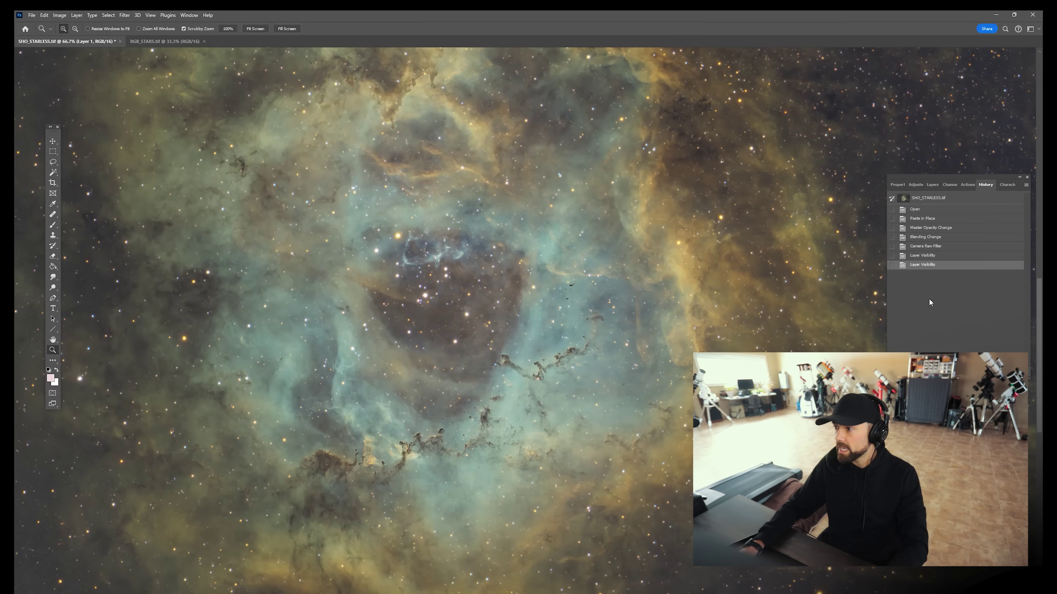
left_click(930, 228)
left_click(934, 237)
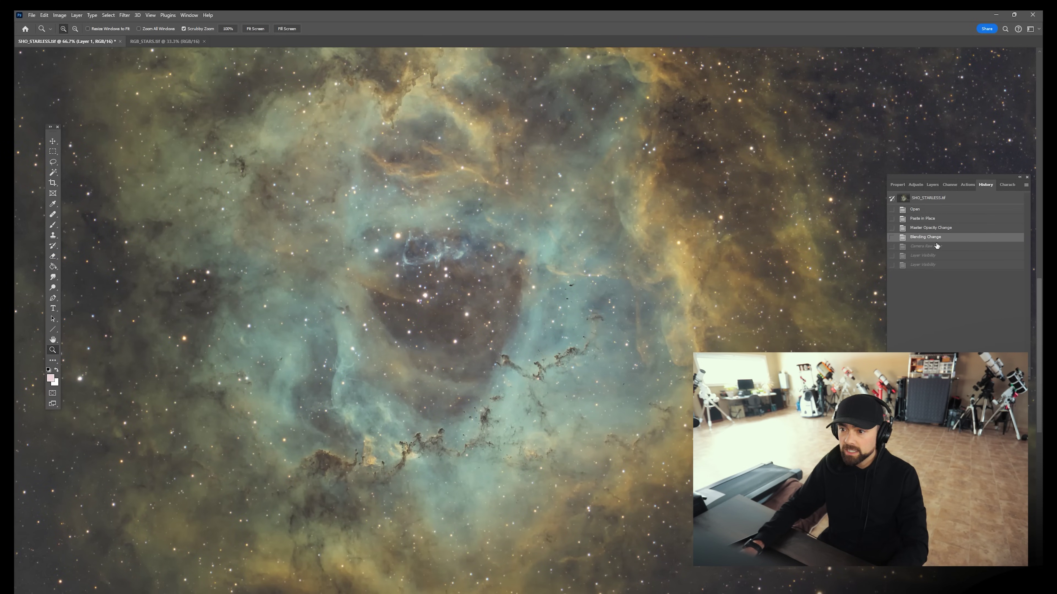
left_click(938, 247)
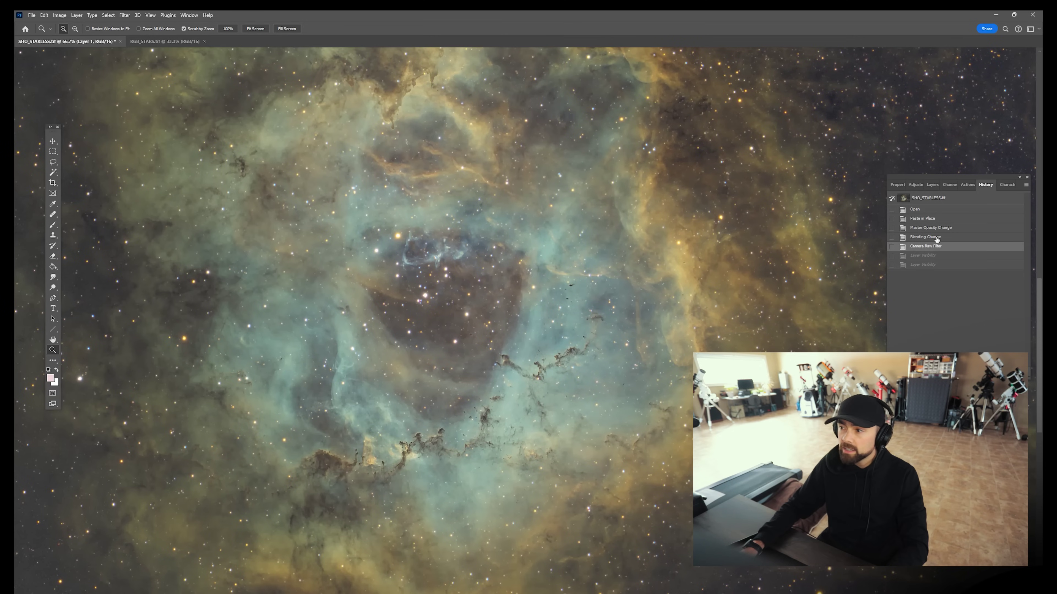
left_click(936, 237)
left_click(937, 247)
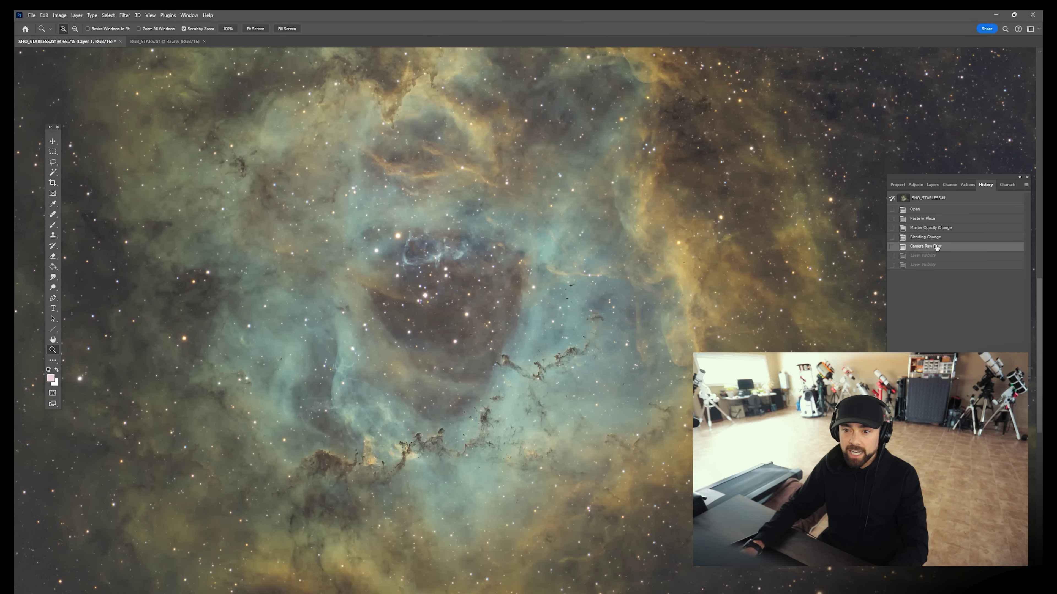
left_click(574, 309, "alt")
left_click(565, 335, "alt")
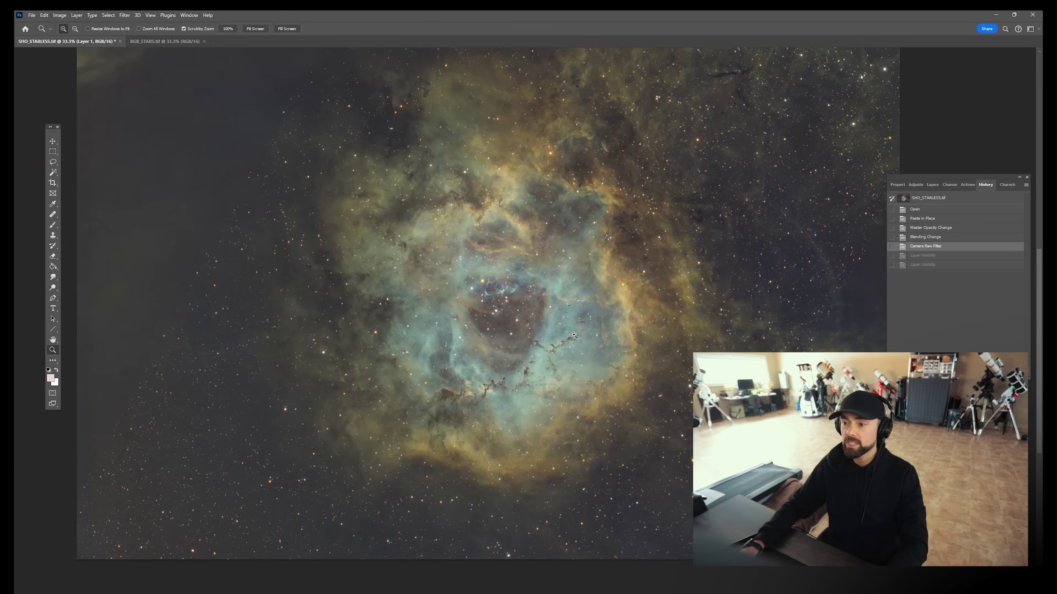